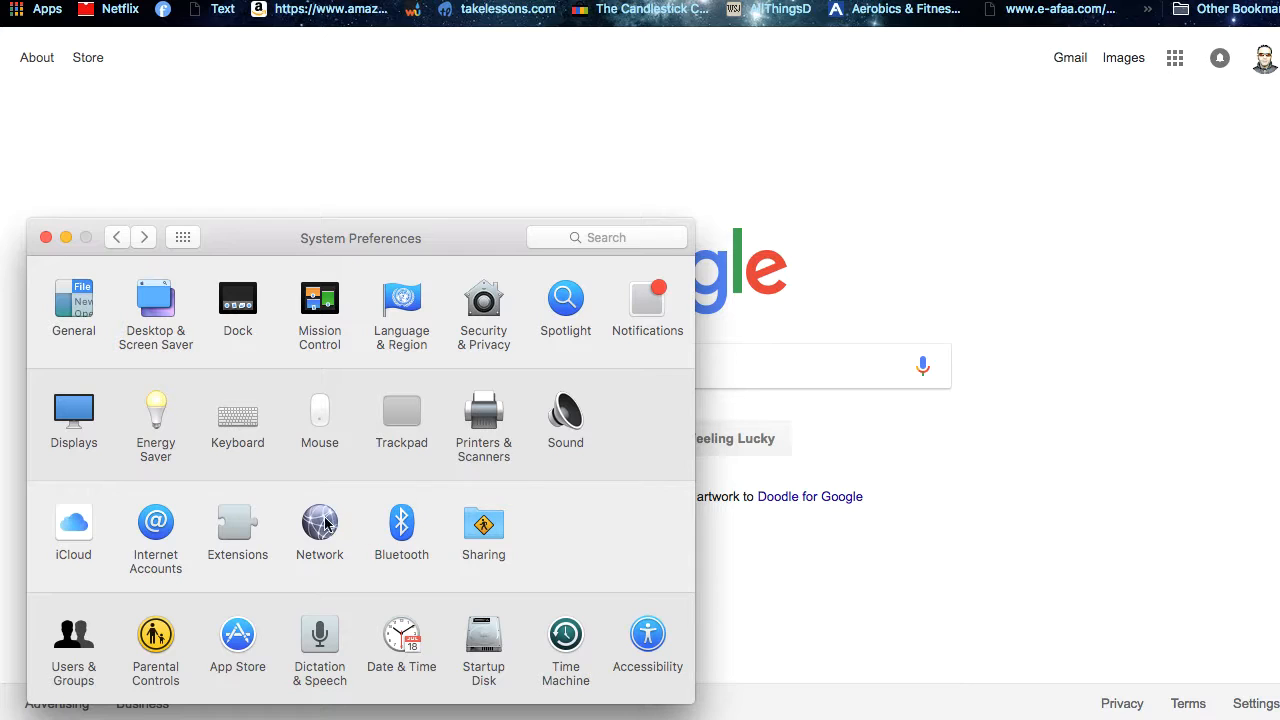
Copy the router's IP address from the TCP/IP details in the Wi-Fi connection's advanced network settings
click(320, 524)
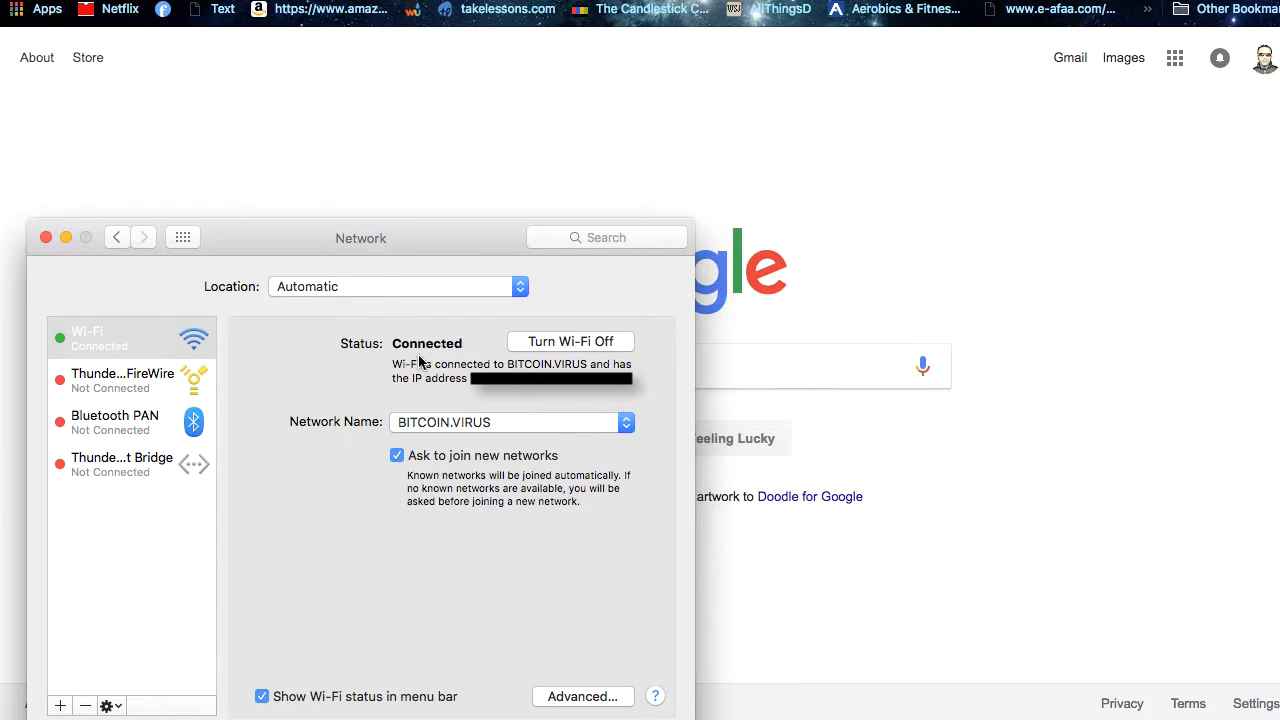
click(512, 423)
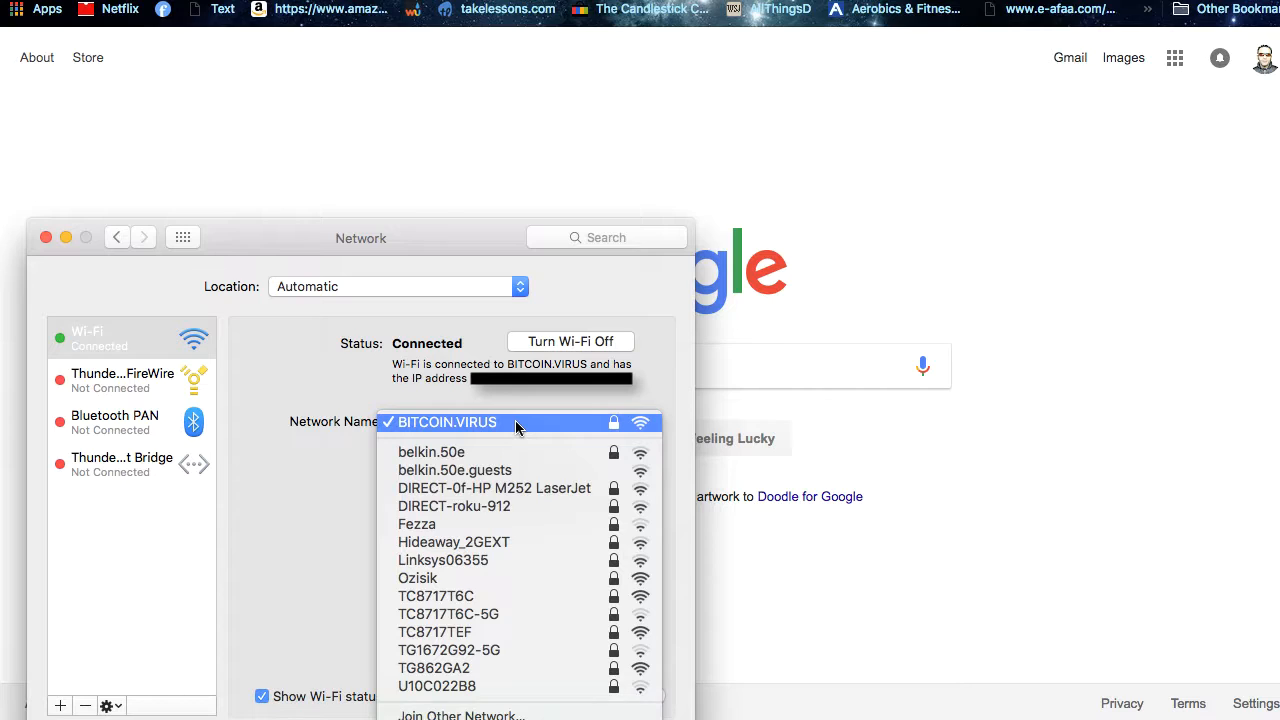
click(518, 428)
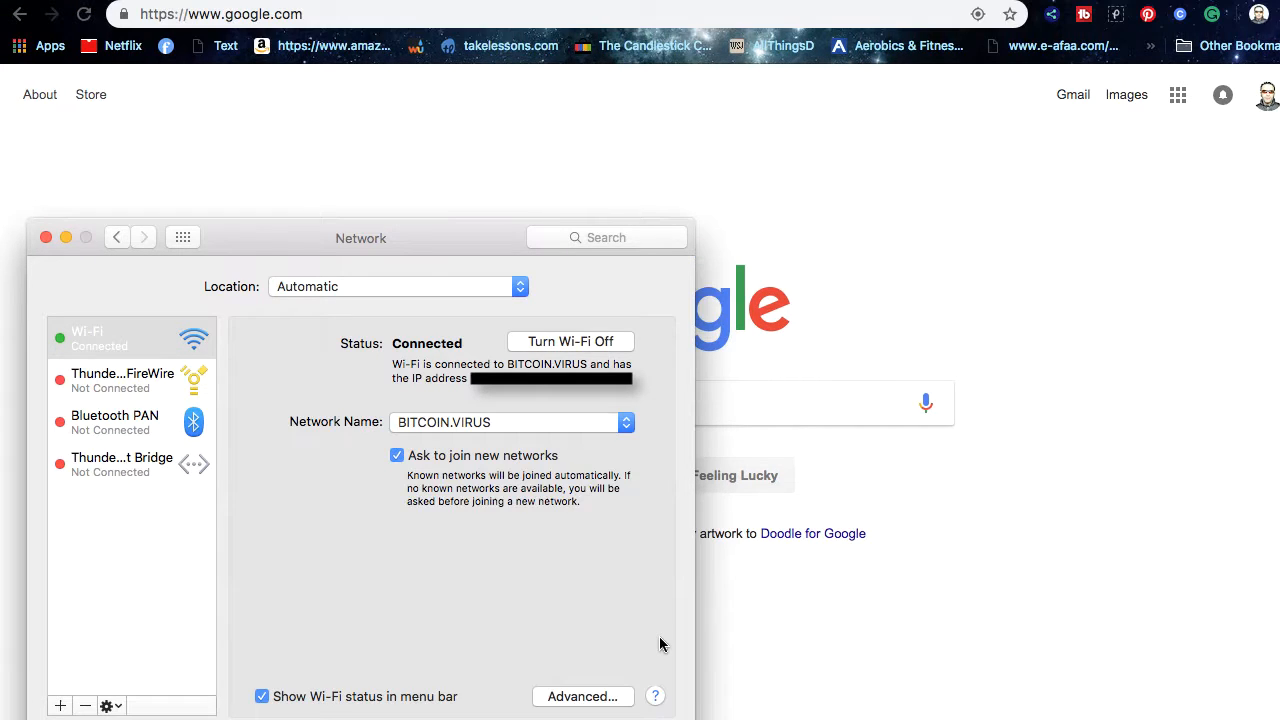
click(598, 696)
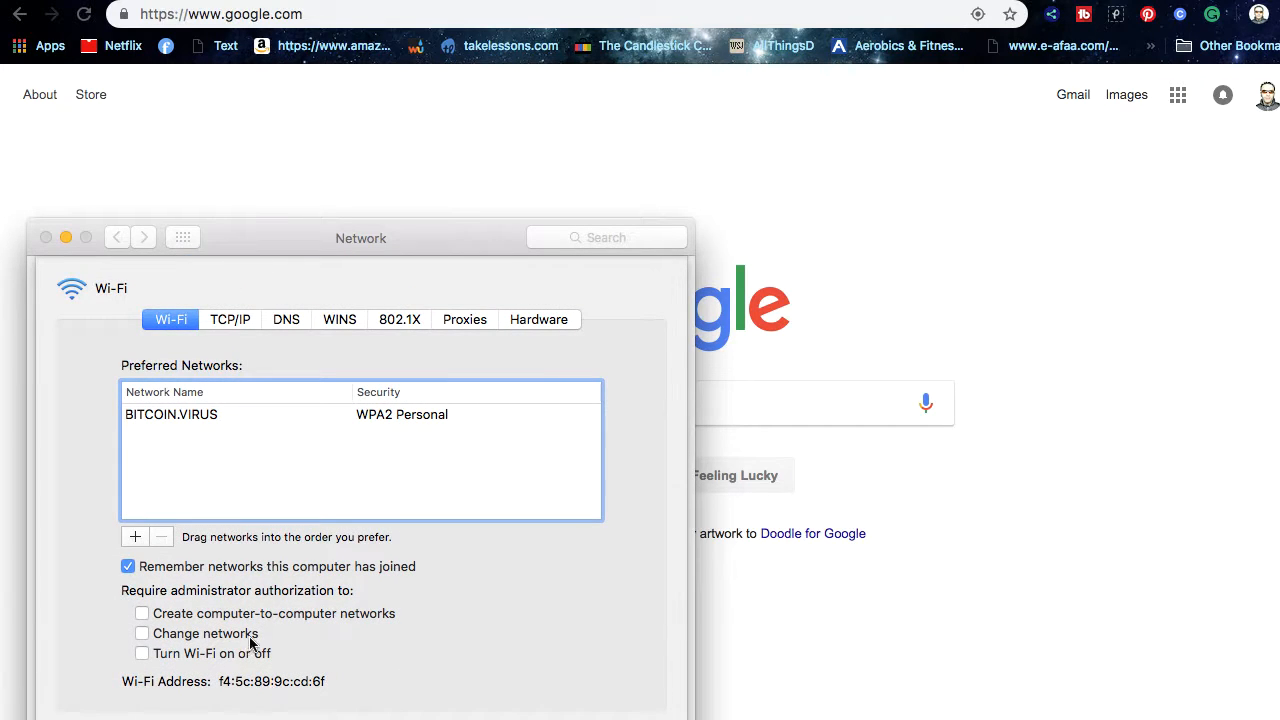
click(235, 317)
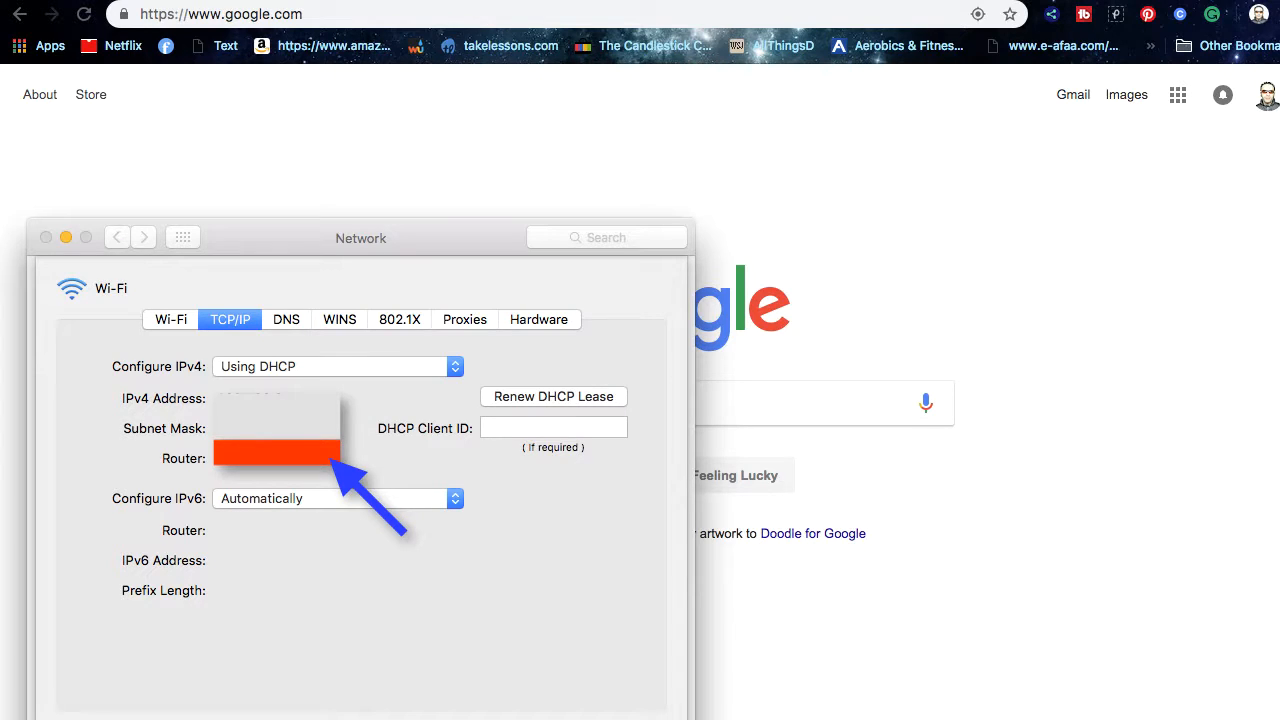
right_click(291, 464)
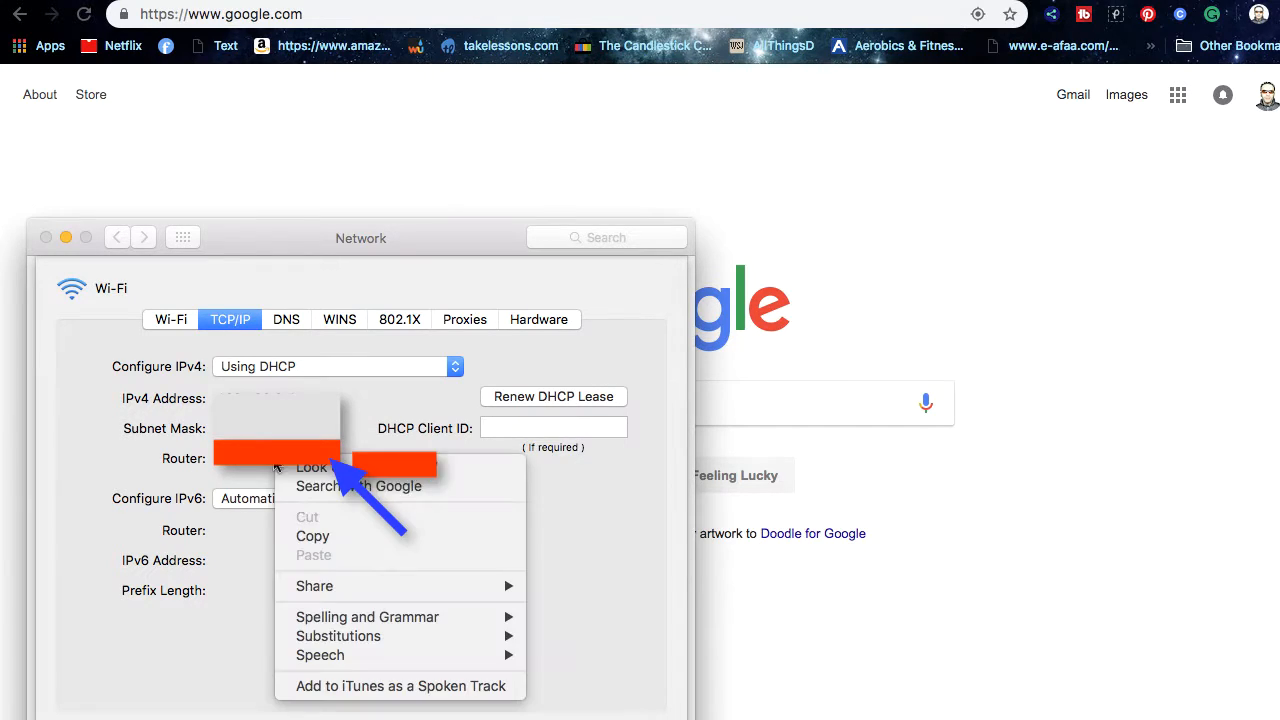
click(331, 540)
click(323, 163)
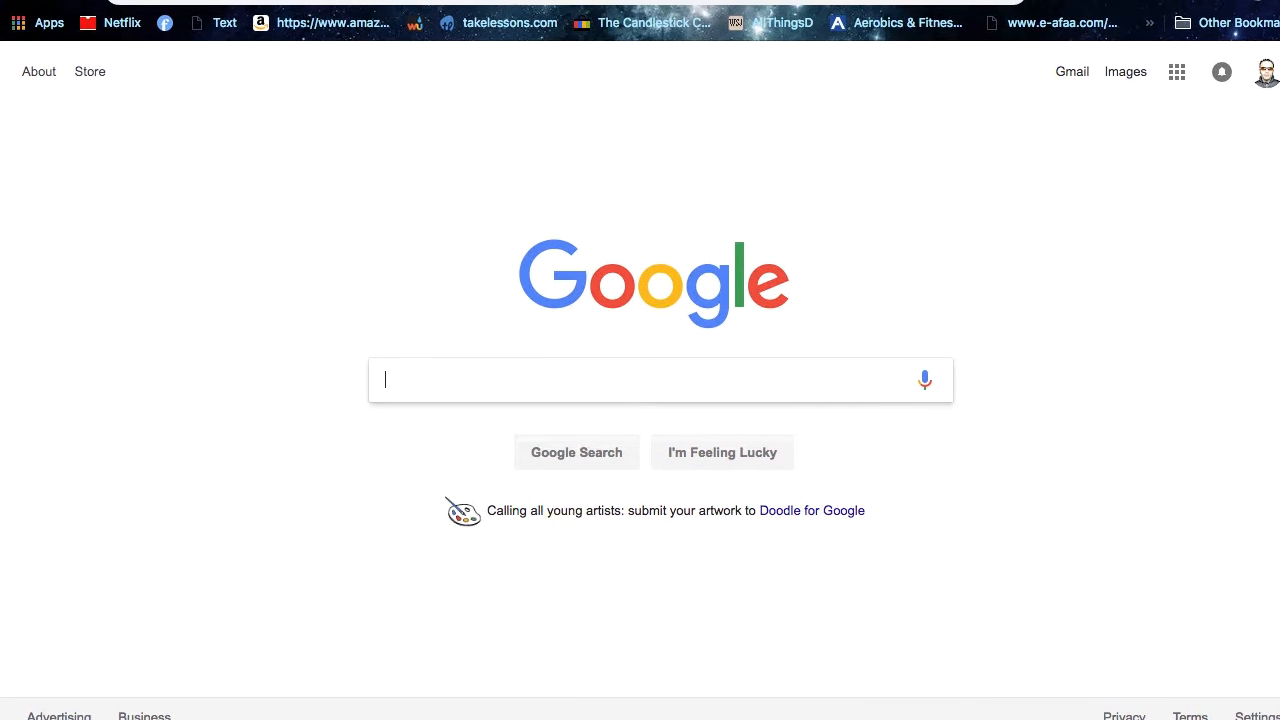
Replace the browser's current web address with the copied router IP address and load it
click(240, 12)
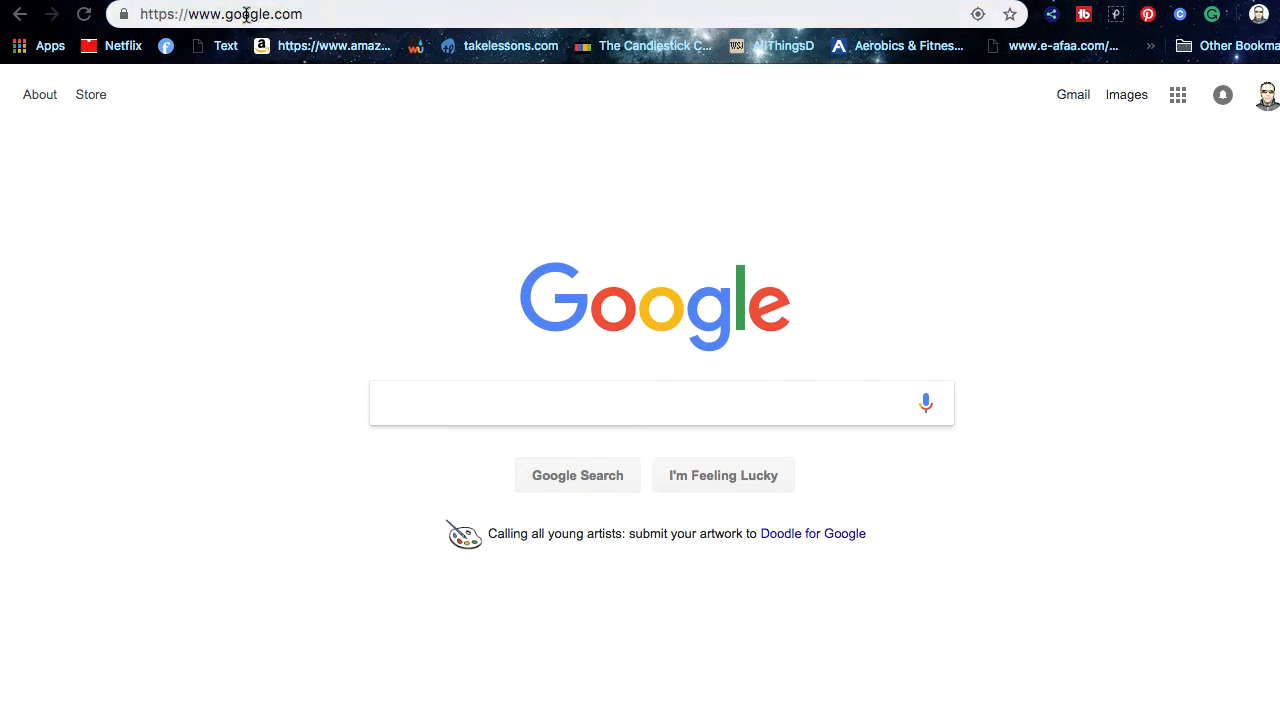
click(244, 14)
right_click(246, 15)
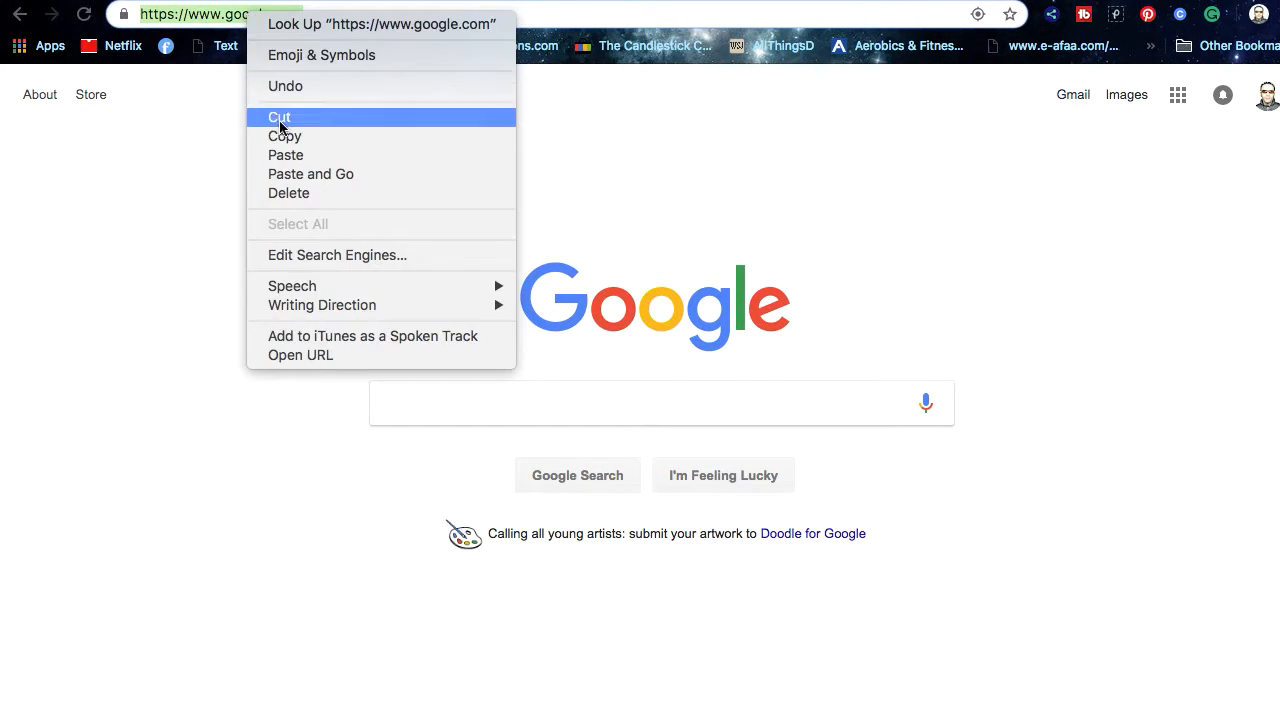
click(296, 155)
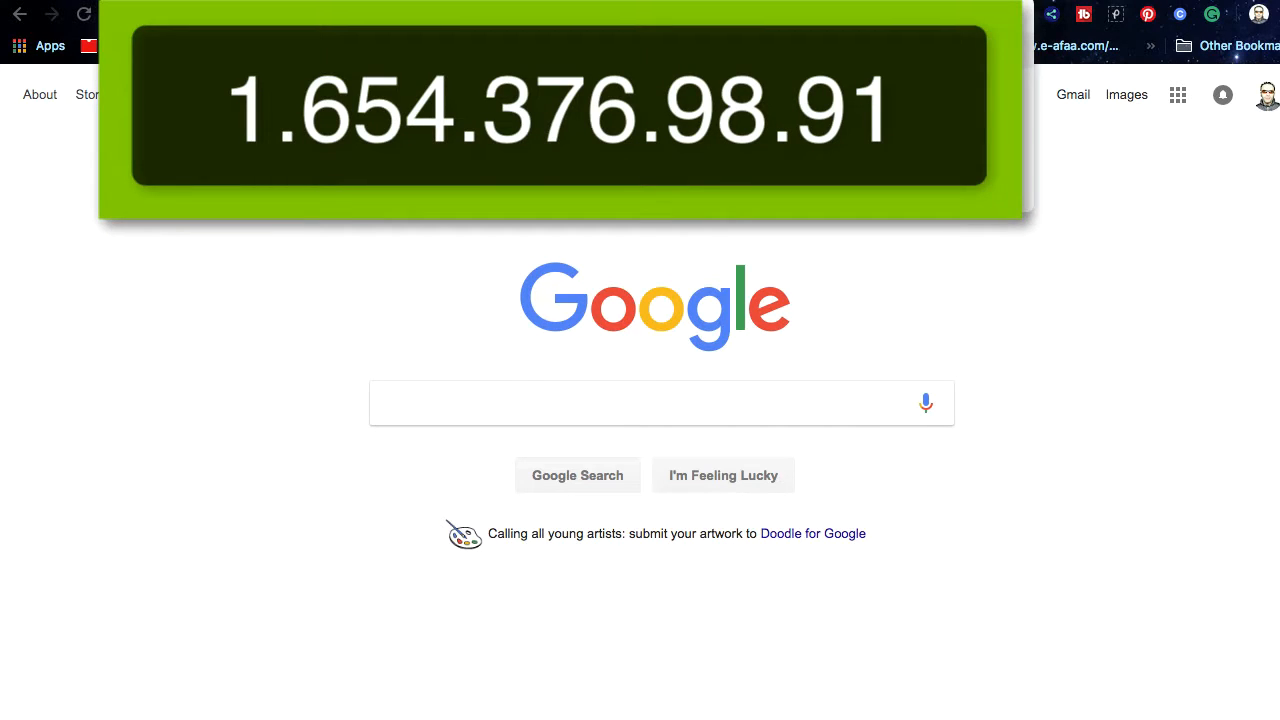
key(Return)
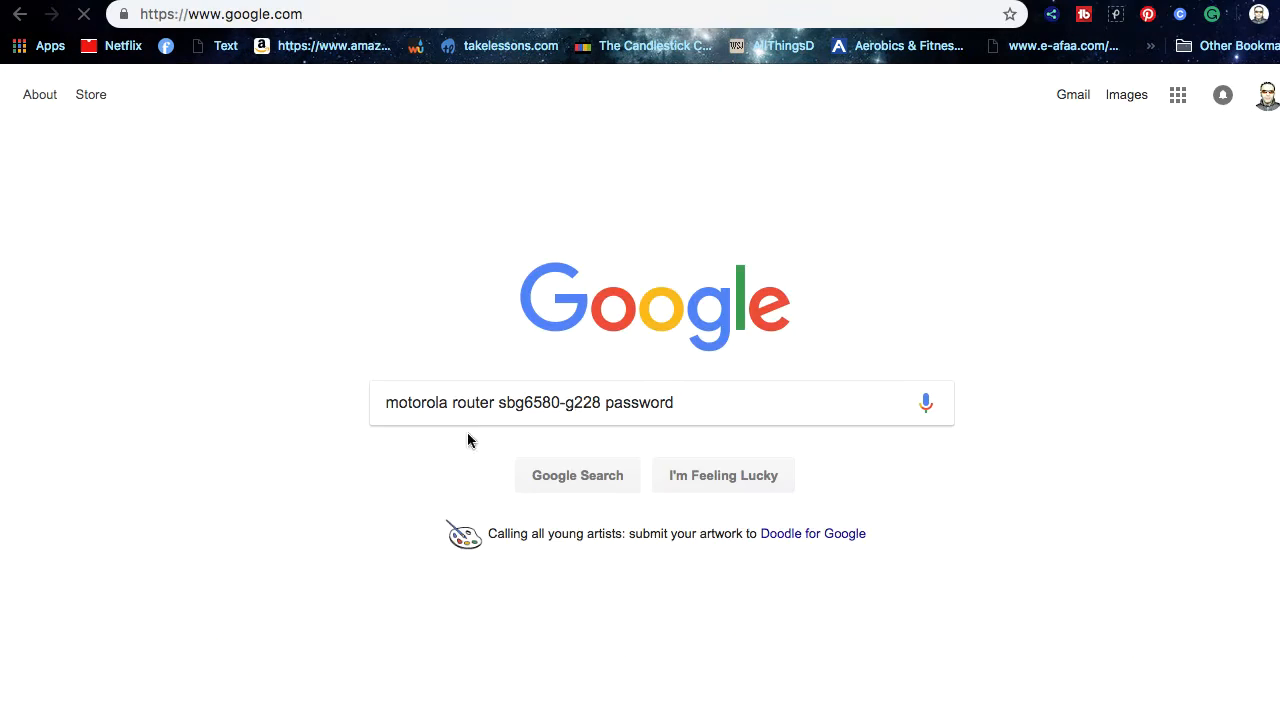
Search Google for "motorola router sbg6580-g228 password" and highlight the model number in the query
key(Return)
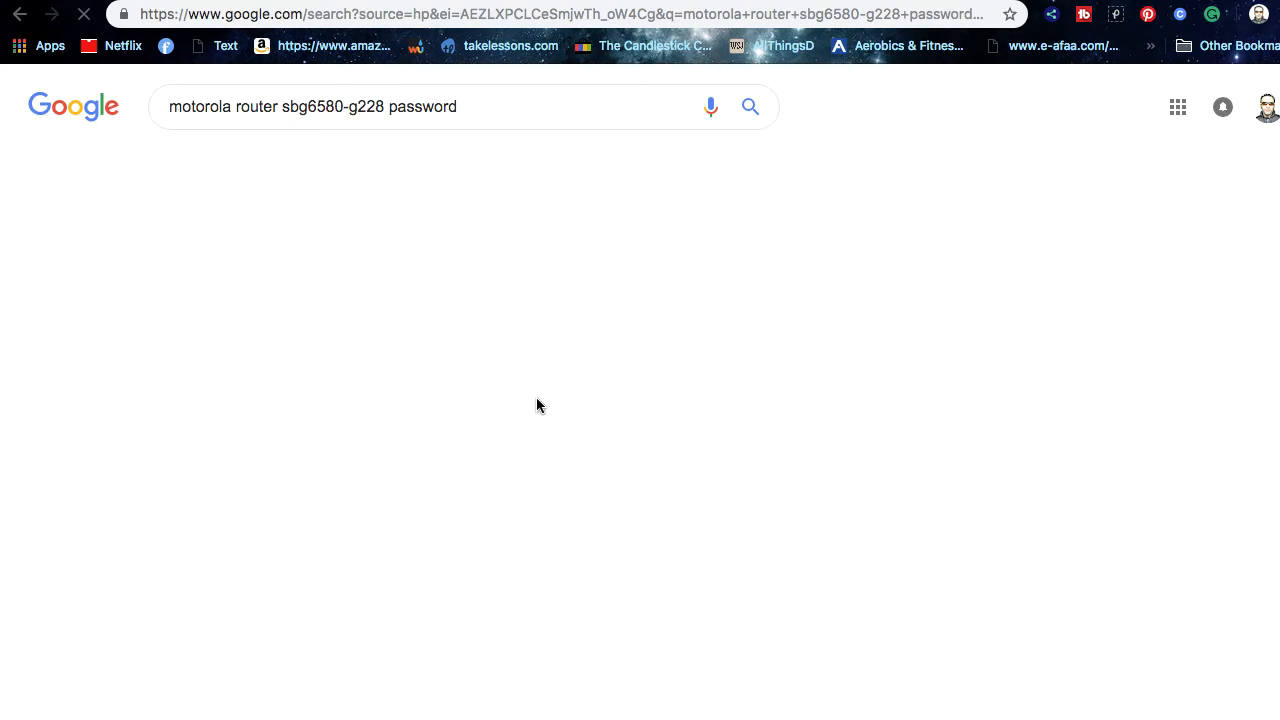
click(285, 107)
drag(285, 107, 384, 107)
click(874, 343)
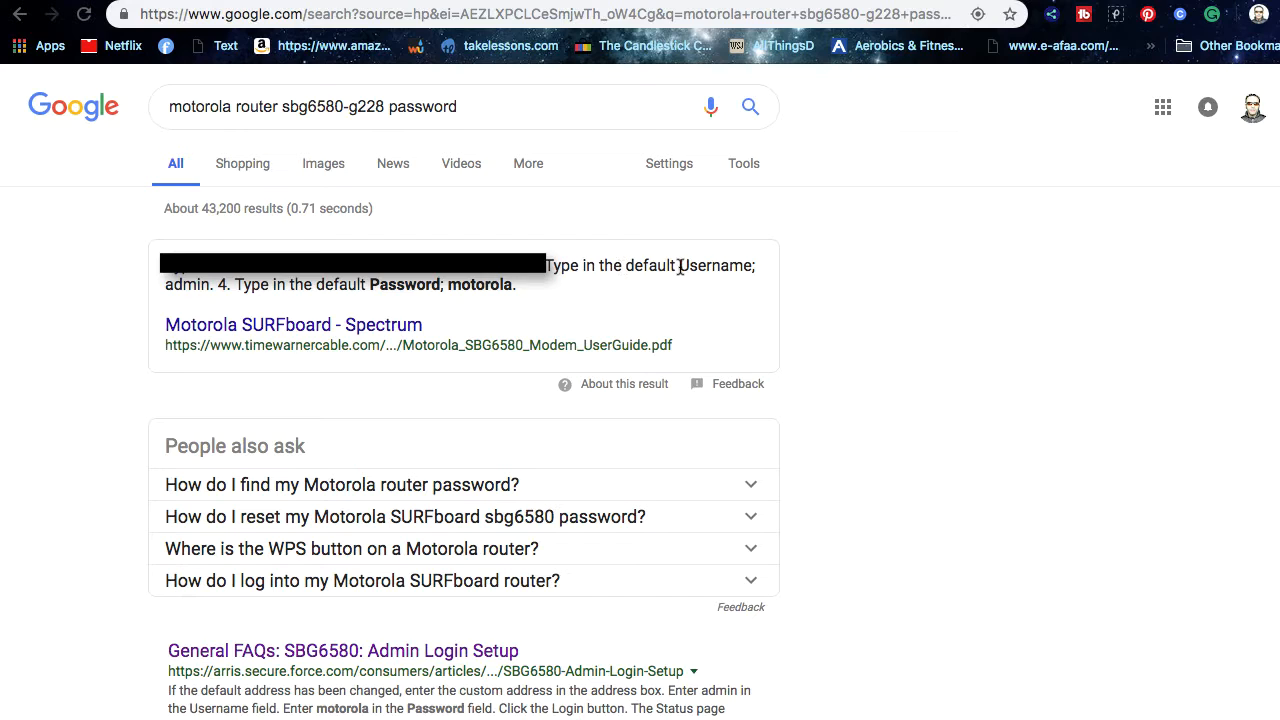
Highlight the router's default username and default password in the featured search result
drag(163, 285, 516, 287)
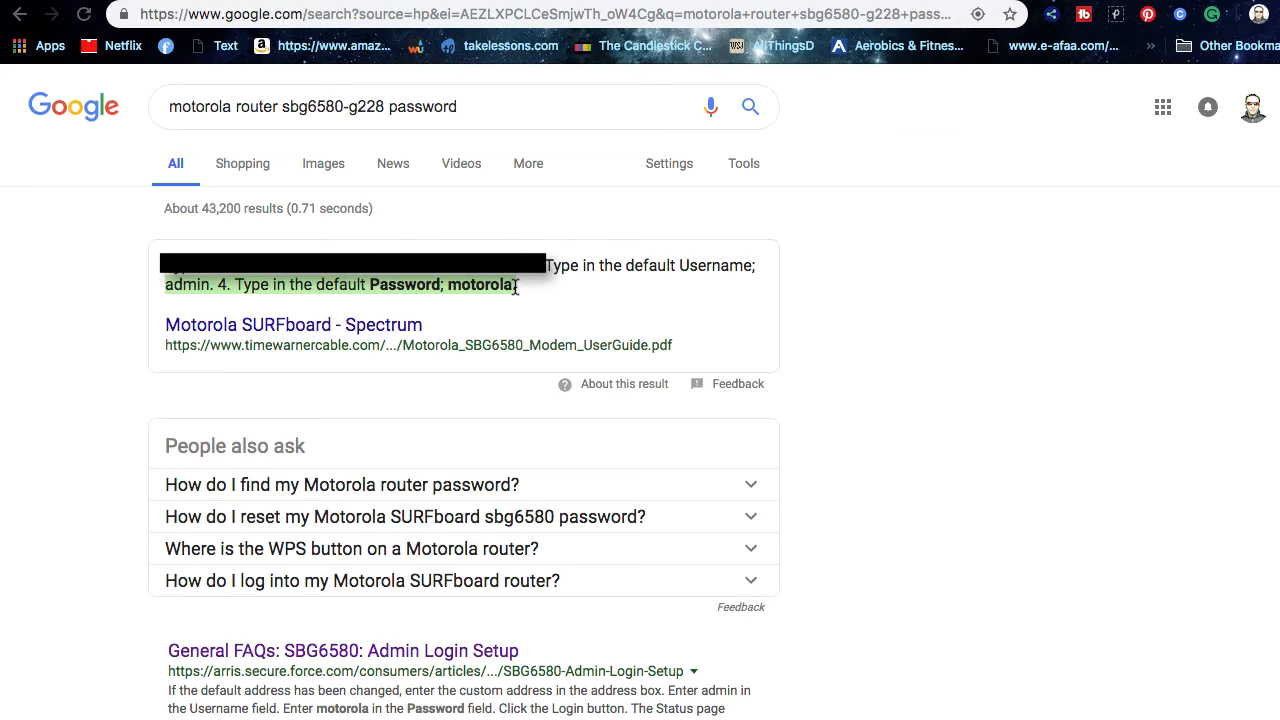
right_click(190, 280)
click(475, 284)
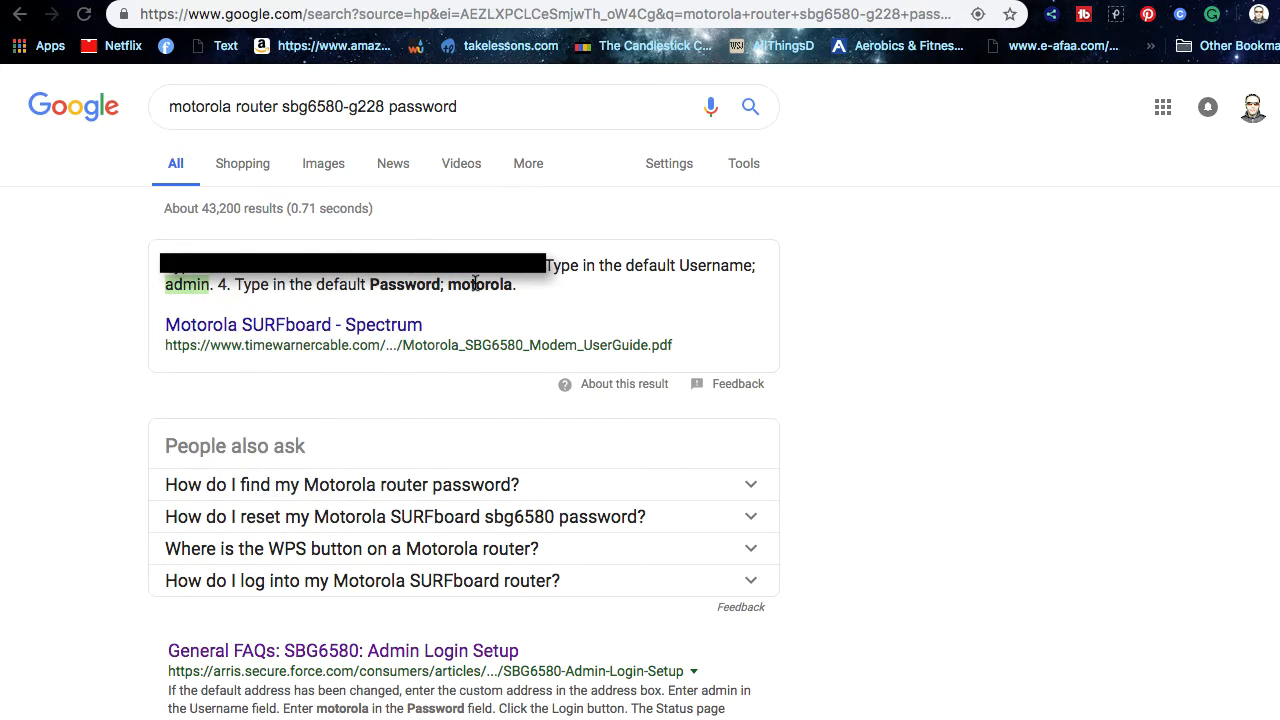
double_click(476, 284)
right_click(476, 284)
click(510, 322)
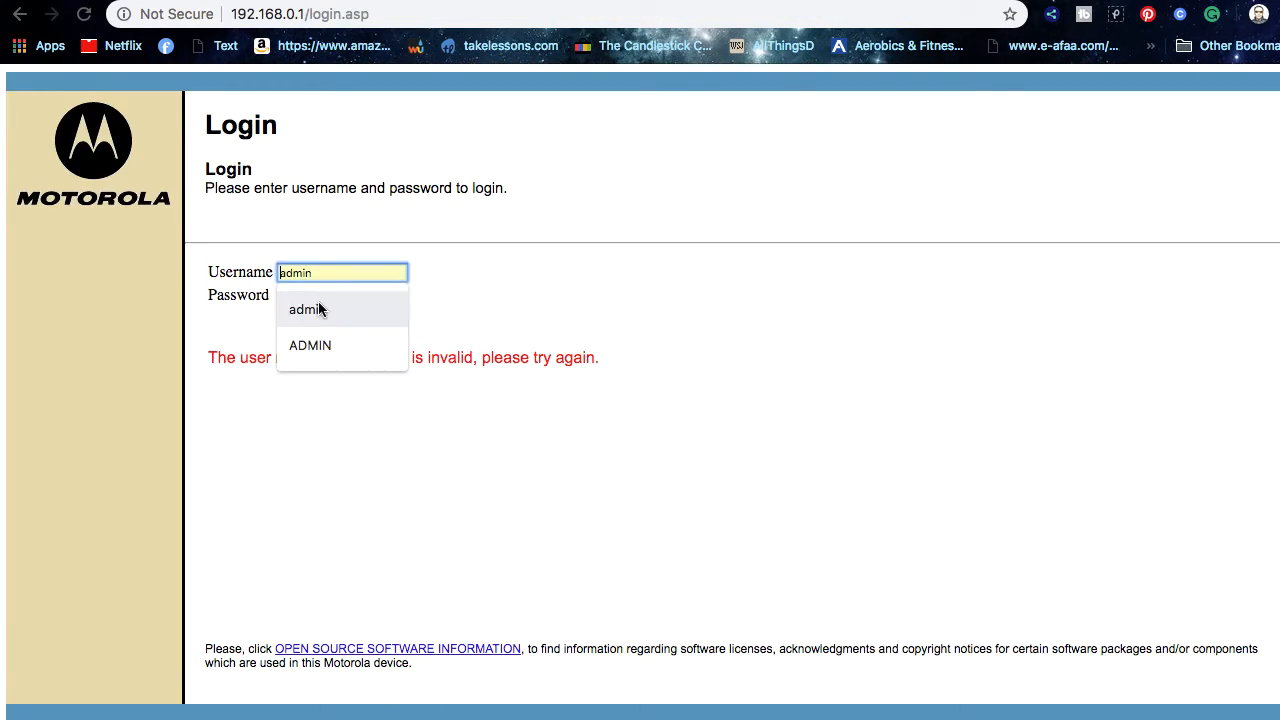
Log in to the router's Motorola page with the username admin and the router password
click(318, 303)
click(323, 295)
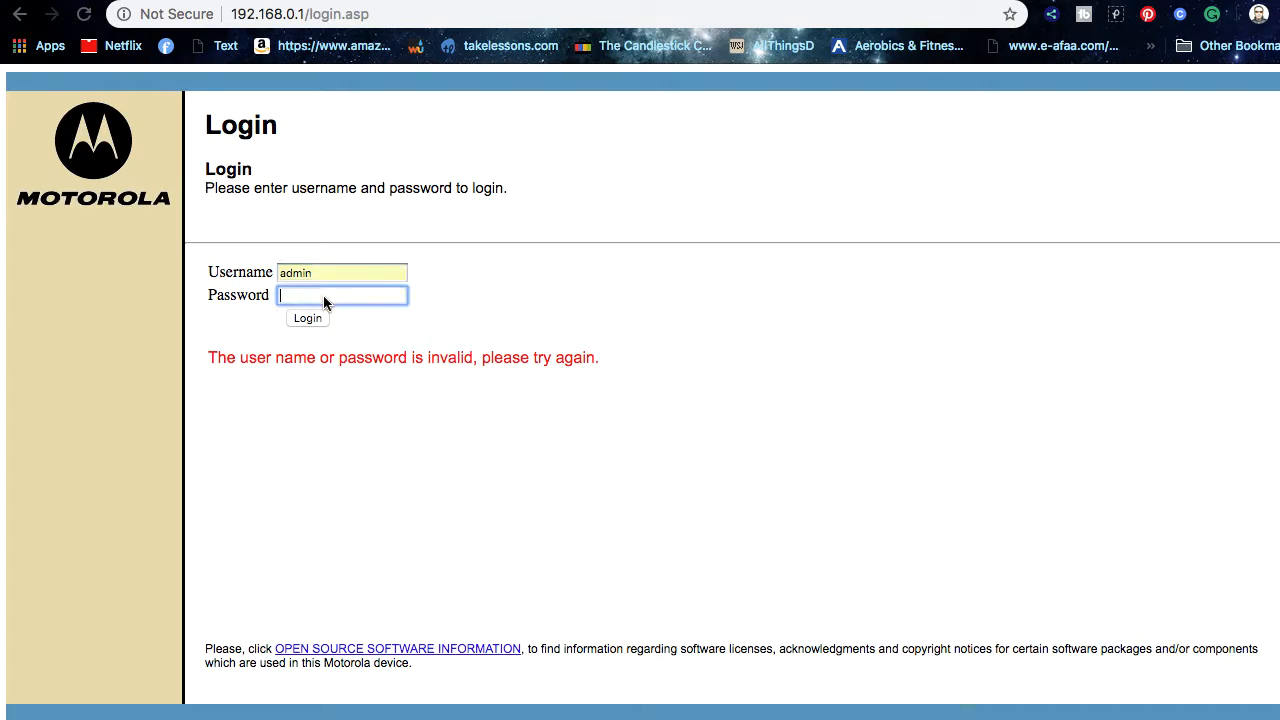
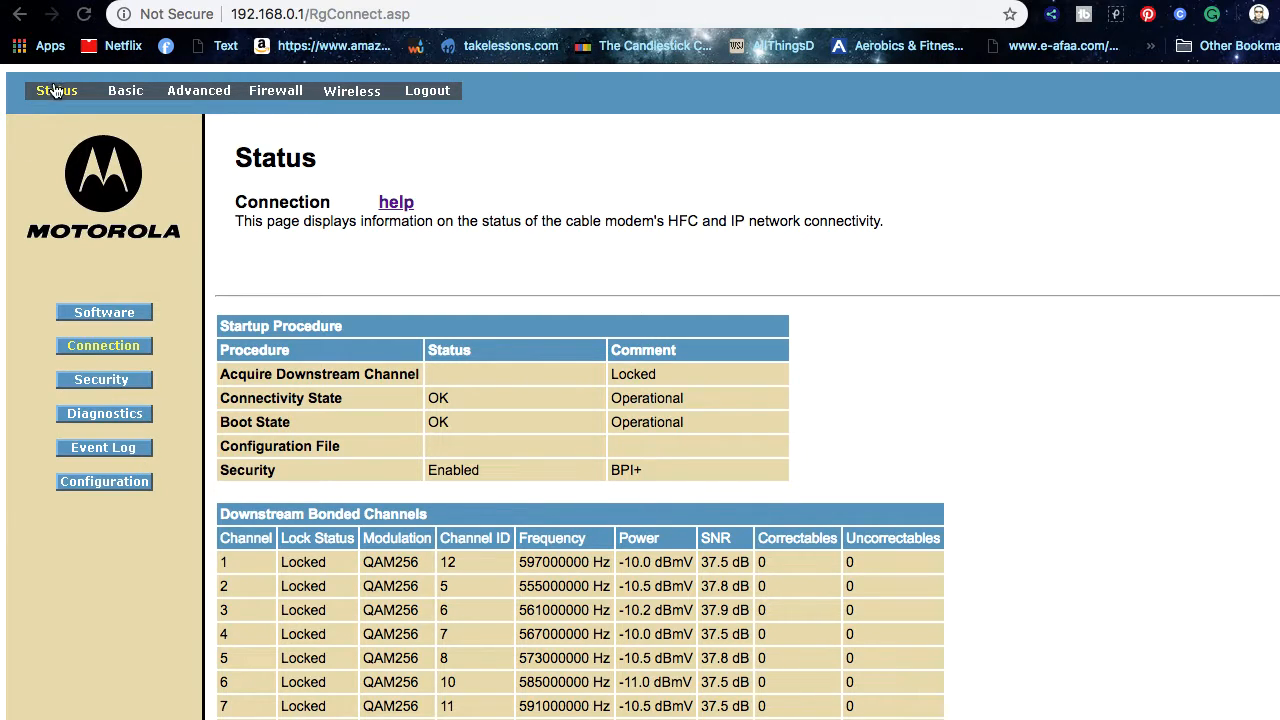
Set the router's IPv4 Firewall Protection to High and apply the change
click(268, 95)
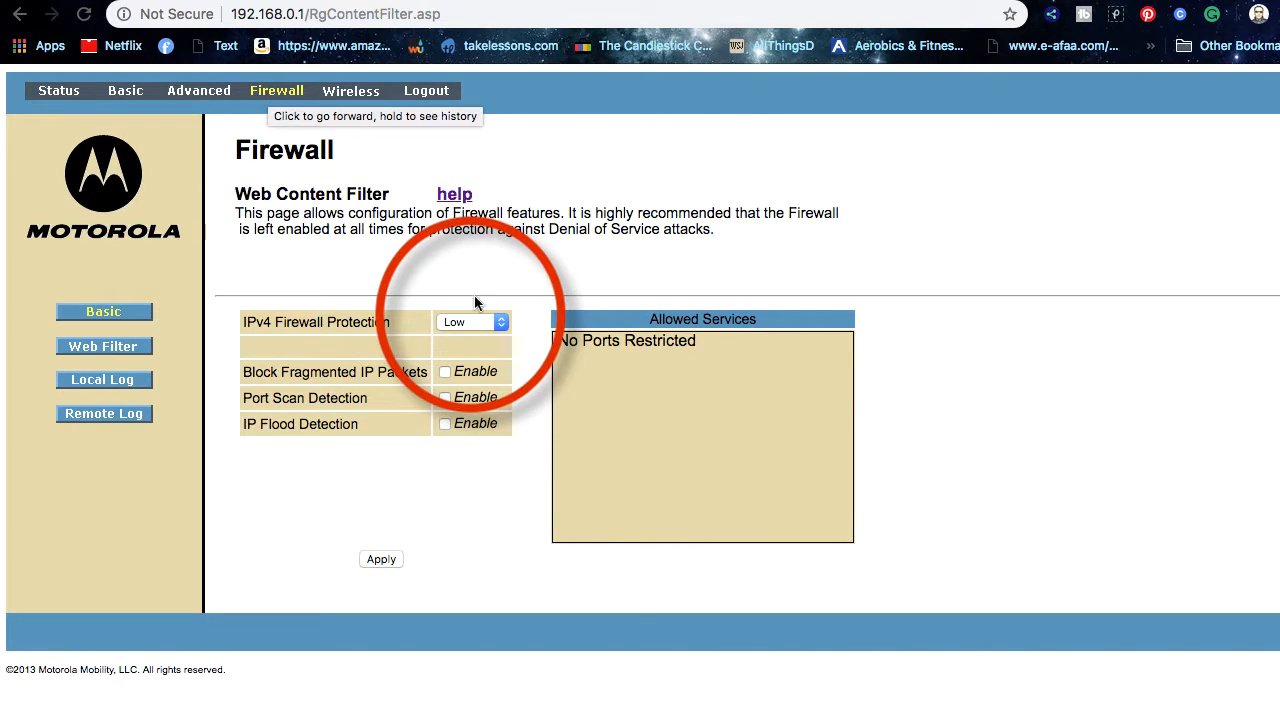
click(476, 321)
click(474, 355)
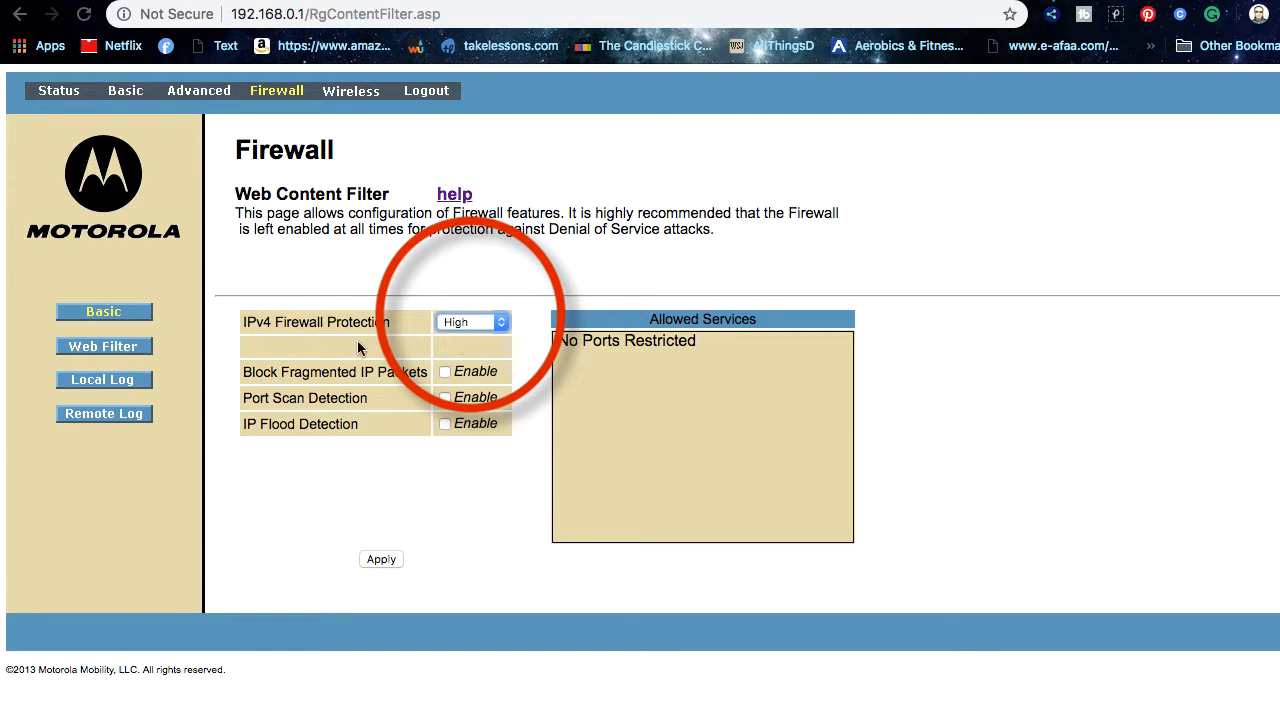
click(383, 559)
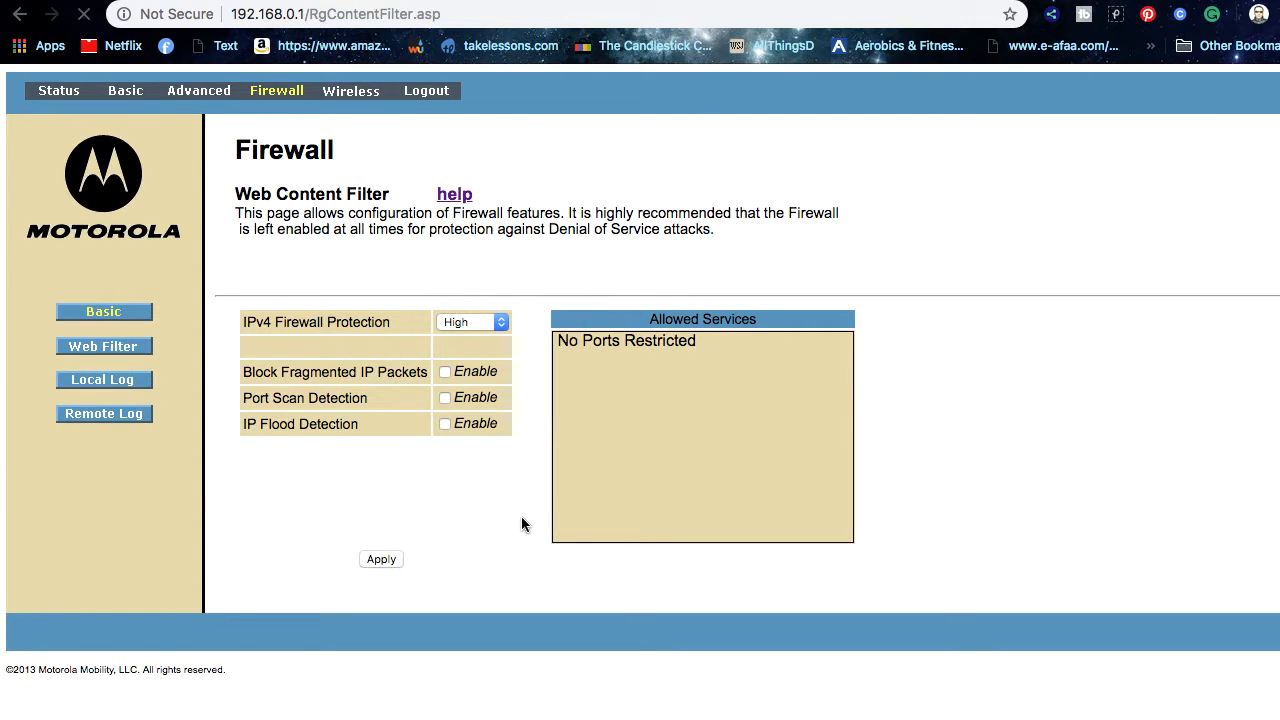
Open the router's wireless guest network settings and check the guest network name field
click(351, 91)
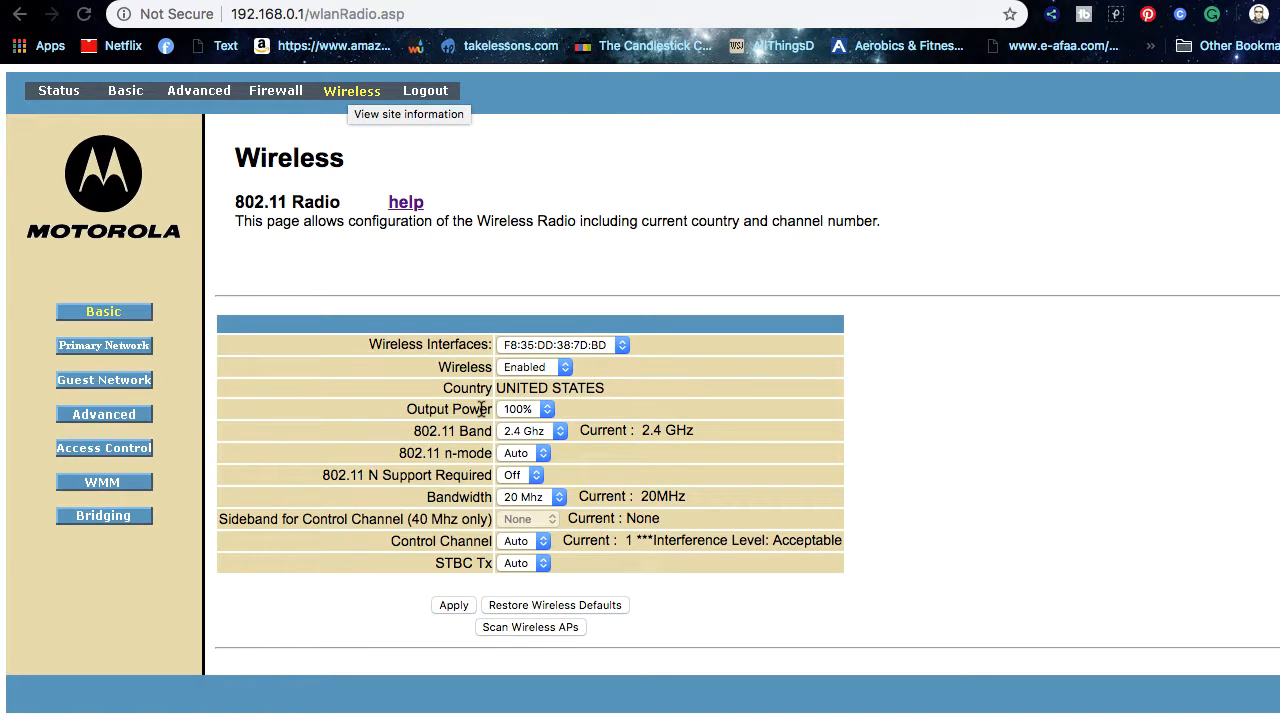
click(112, 382)
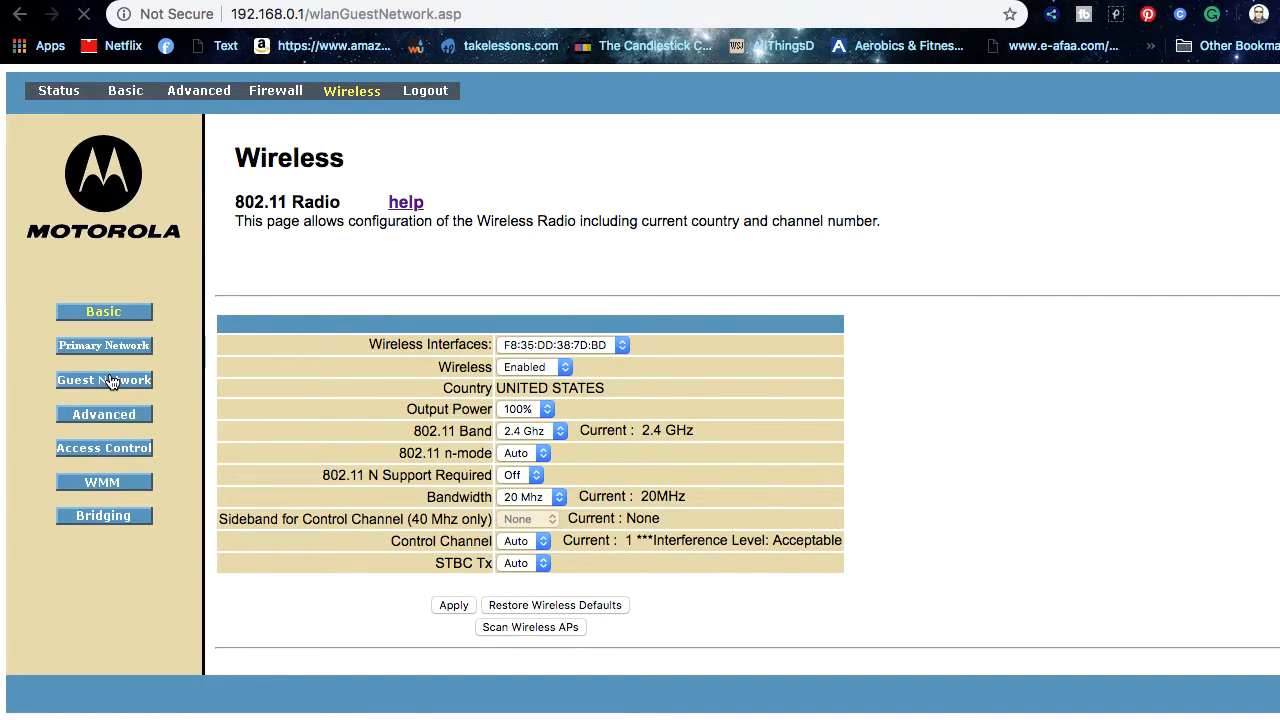
double_click(546, 392)
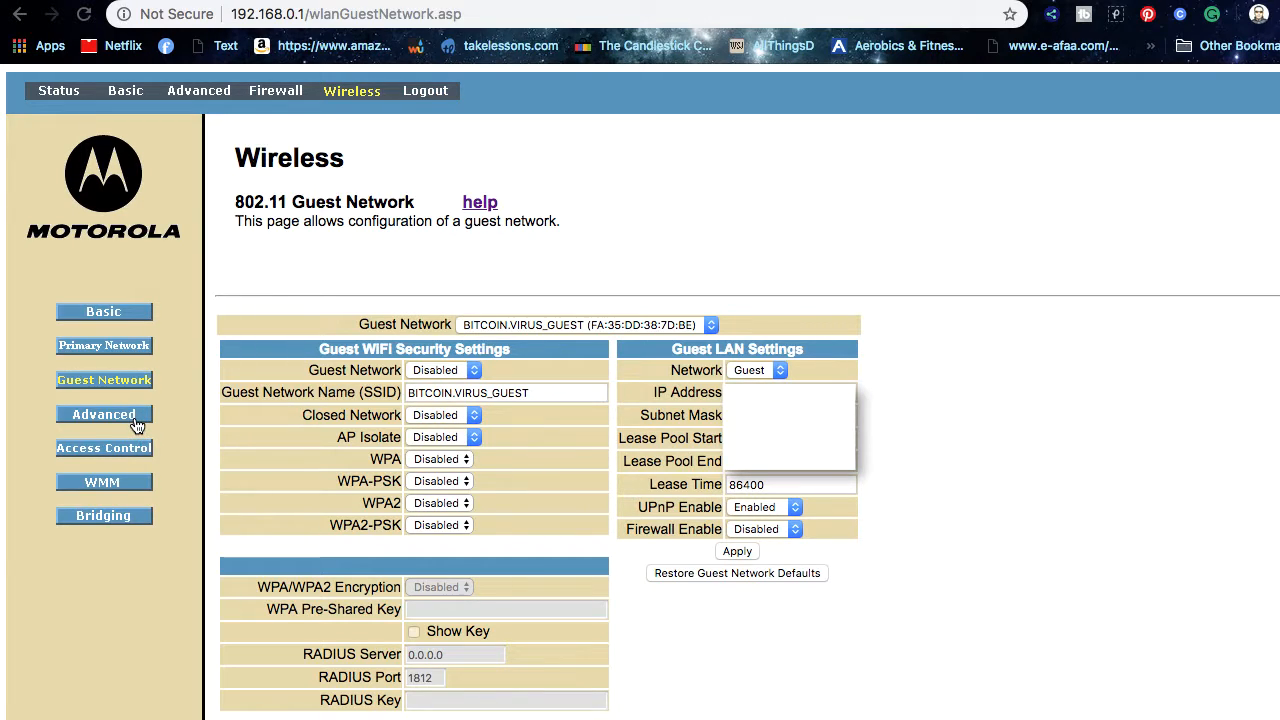
Open the wireless primary network settings and highlight the Network Name (SSID) and Device Name fields
click(110, 350)
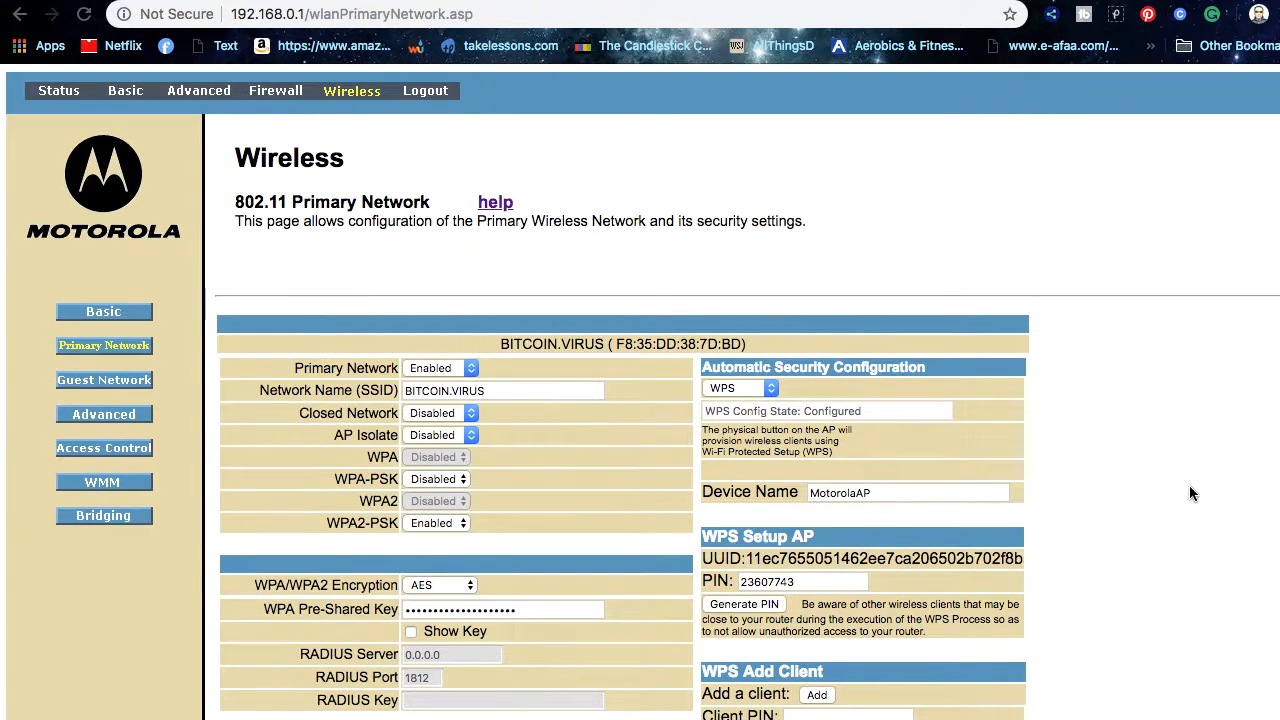
double_click(536, 381)
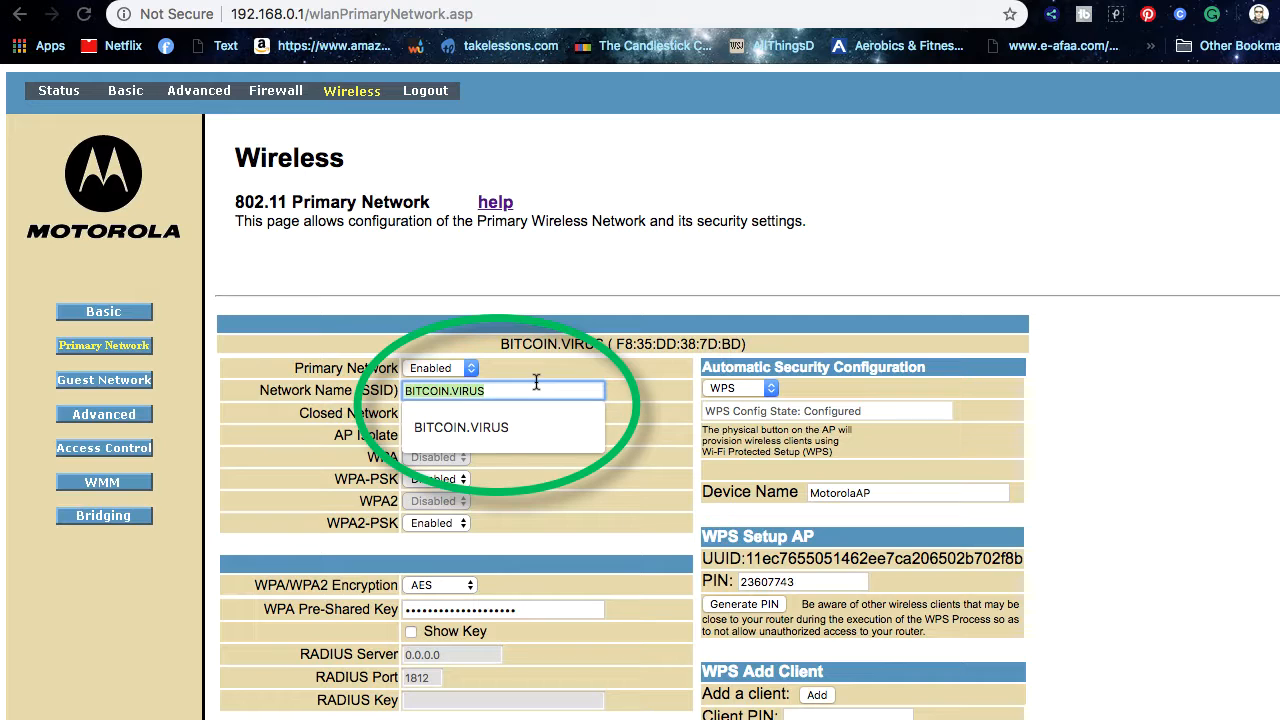
click(839, 490)
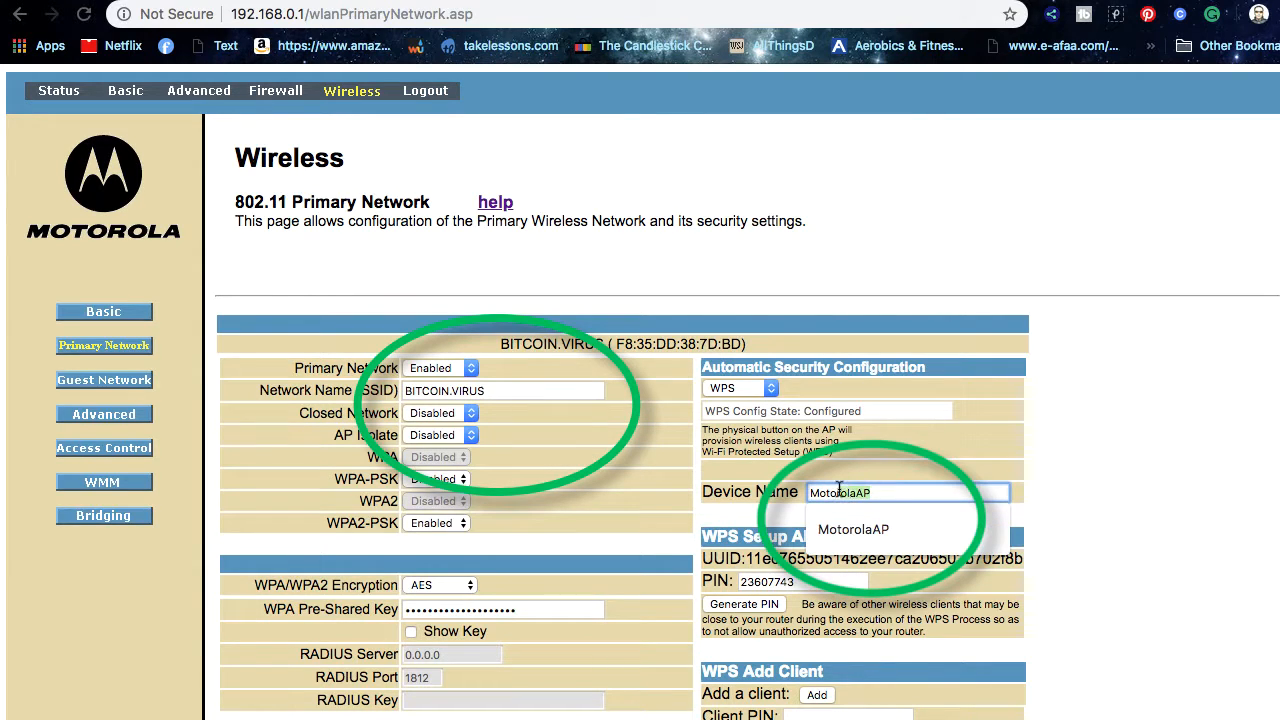
drag(839, 490, 1008, 488)
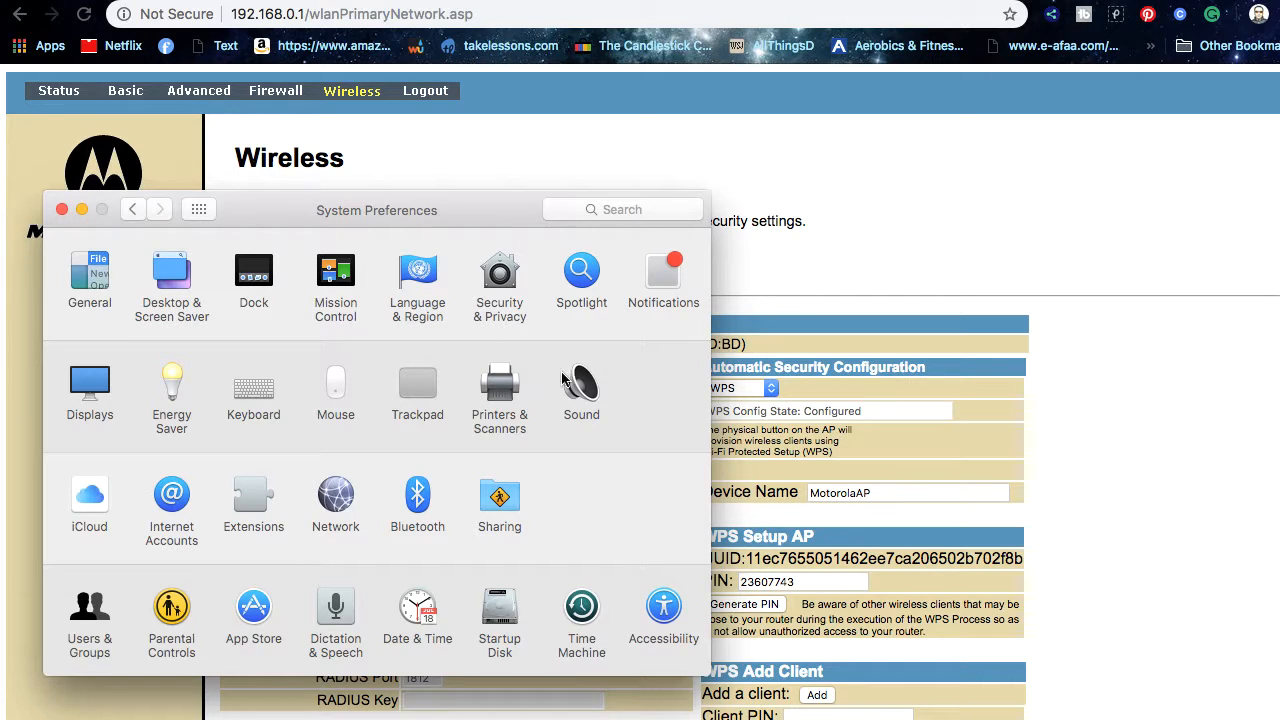
Review the Mac's firewall options under Security & Privacy in System Preferences, then cancel out of them
click(497, 284)
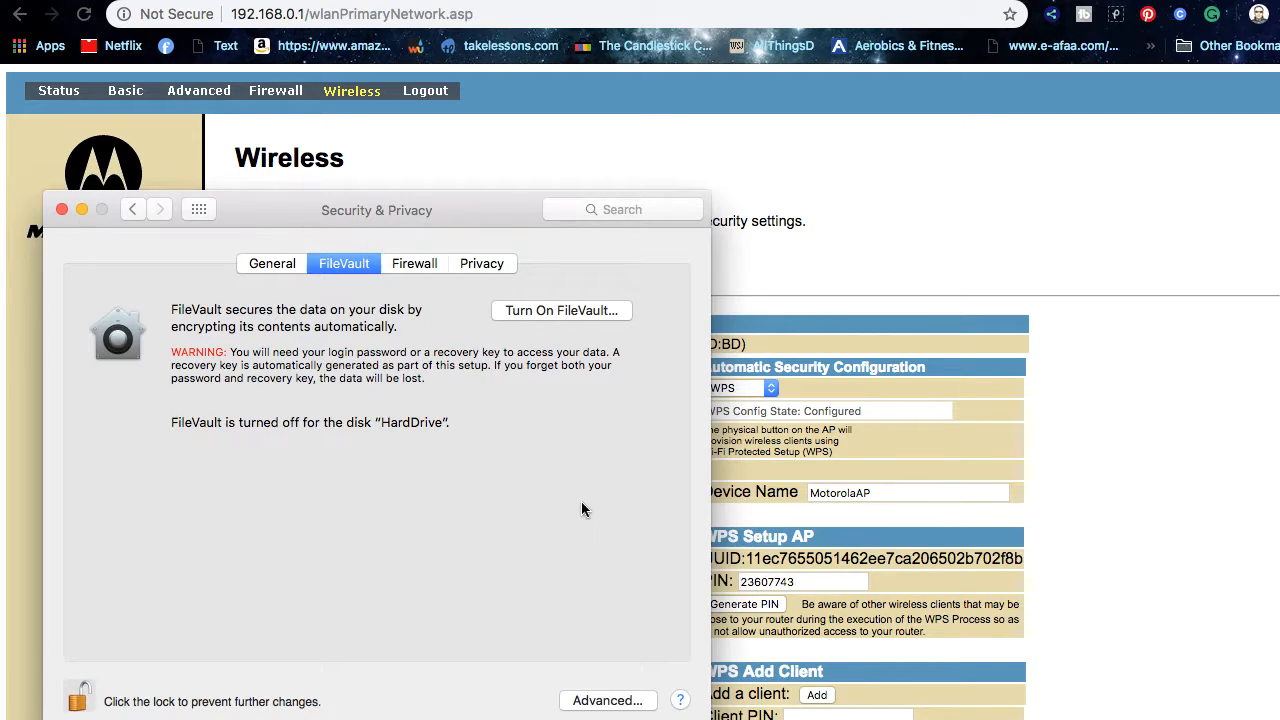
click(419, 263)
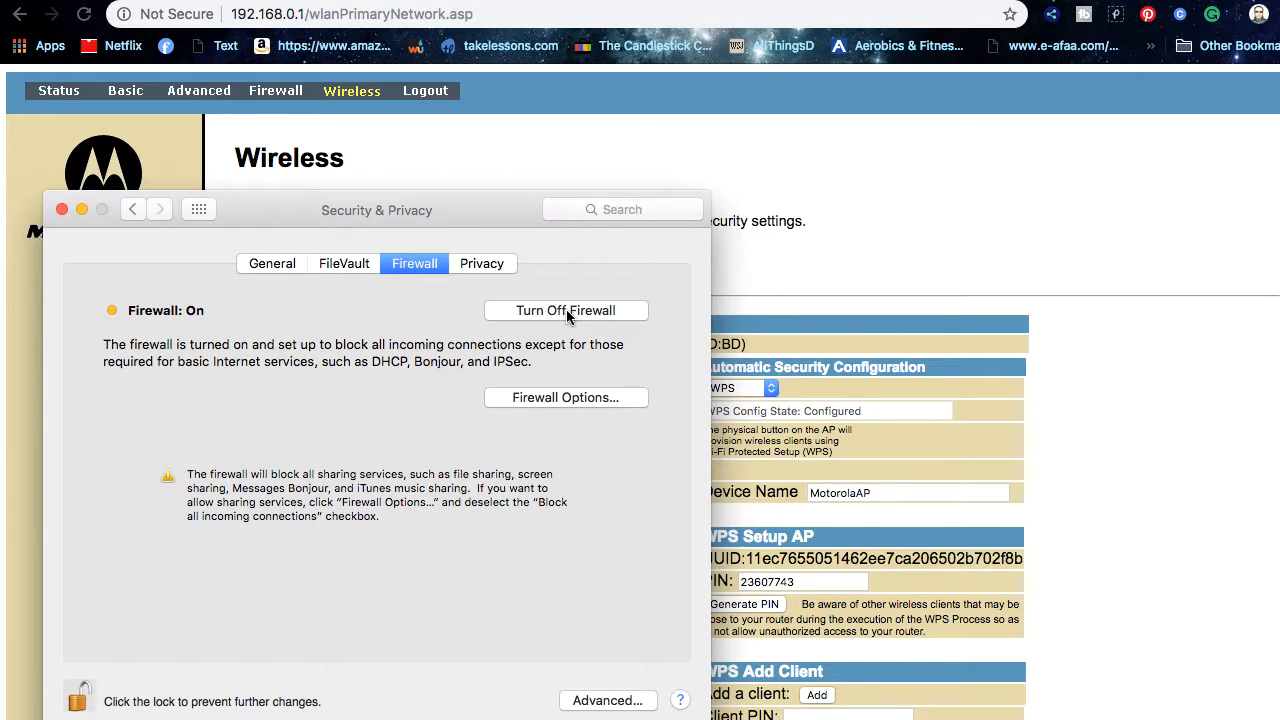
click(575, 400)
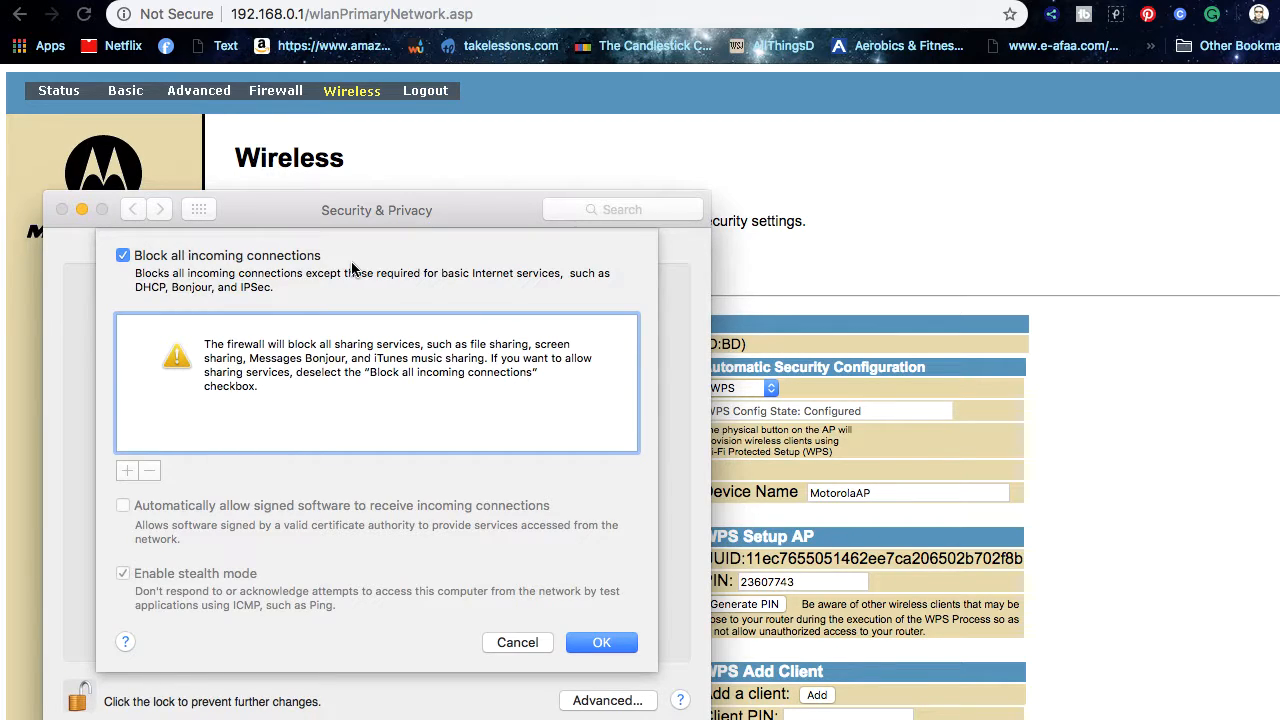
click(525, 645)
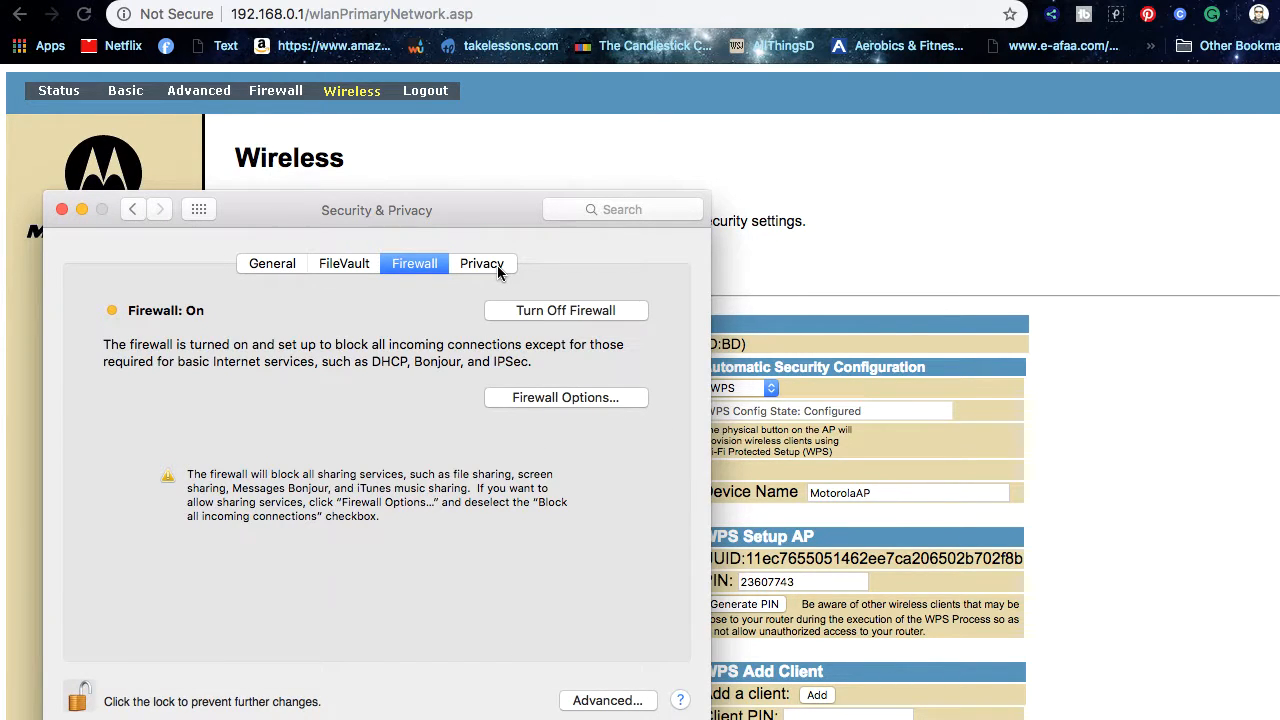
Revoke Flux's access to location services and the contacts access of Dragon and Toast Titanium, keeping Skype allowed
click(495, 264)
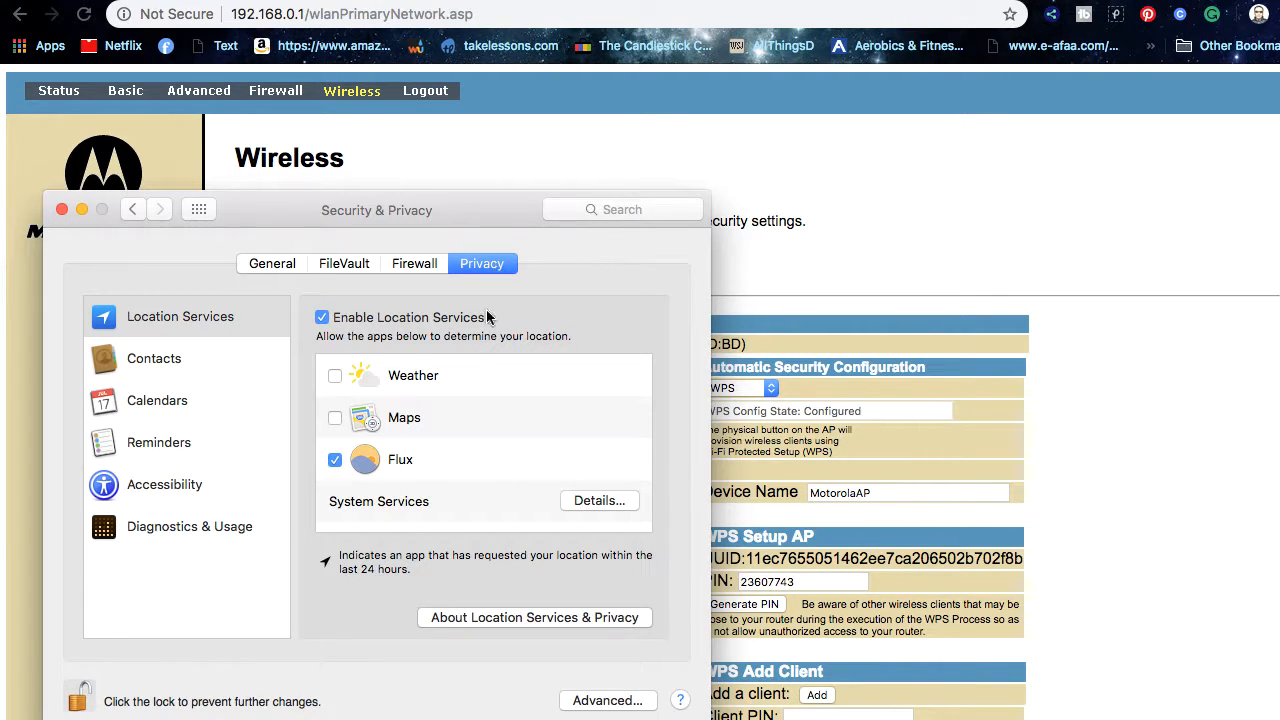
click(335, 460)
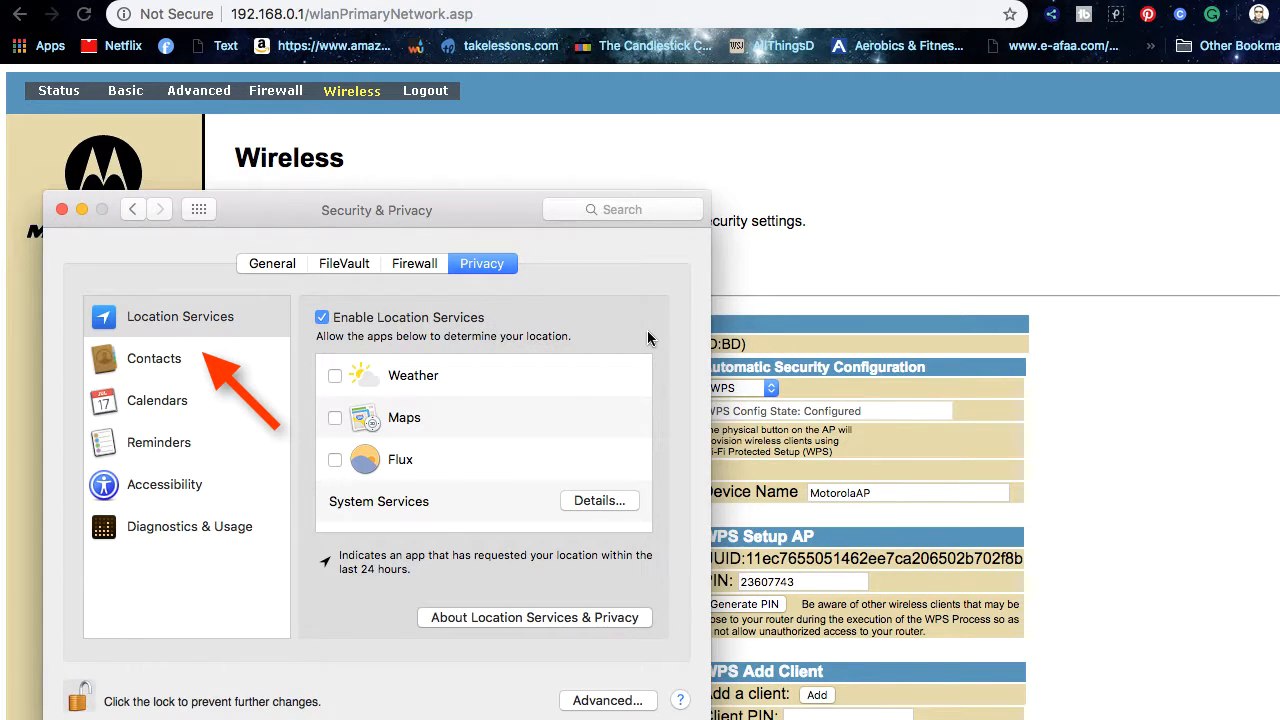
click(160, 359)
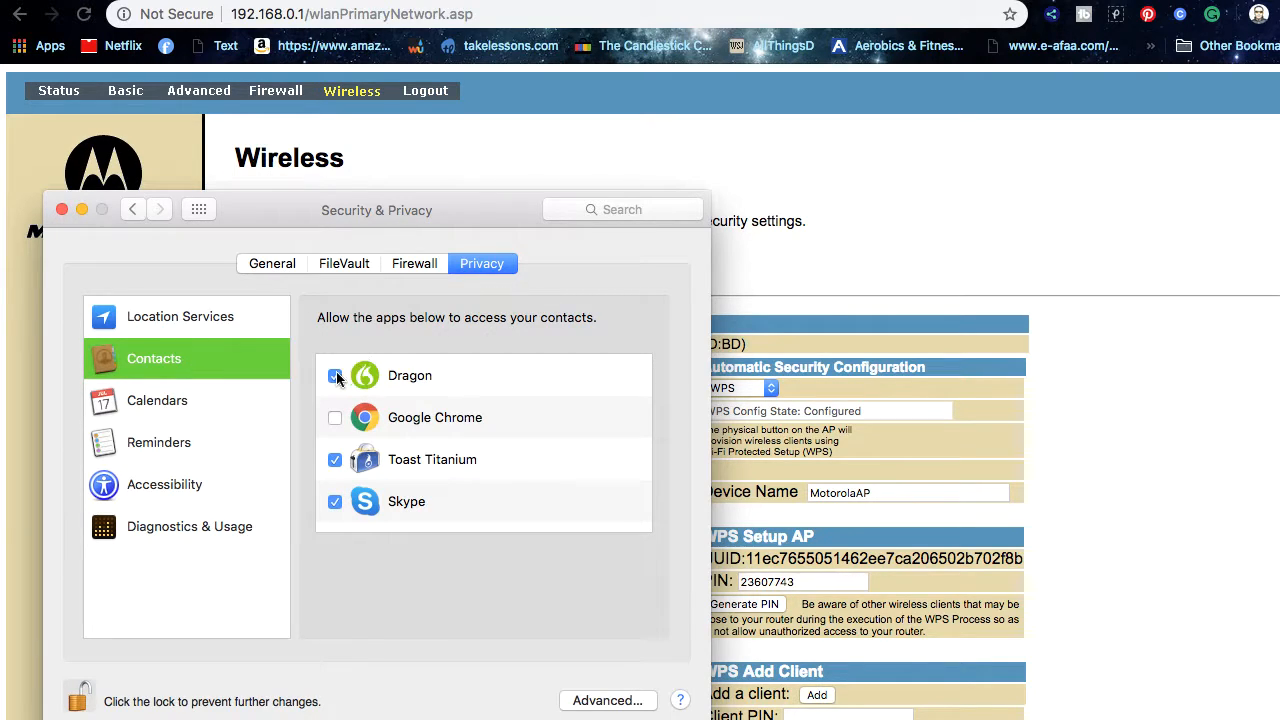
click(335, 460)
click(330, 501)
click(334, 502)
Check the calendar access permissions, return to the contacts permissions, and lock the Security & Privacy settings against changes
click(154, 400)
click(167, 376)
click(83, 702)
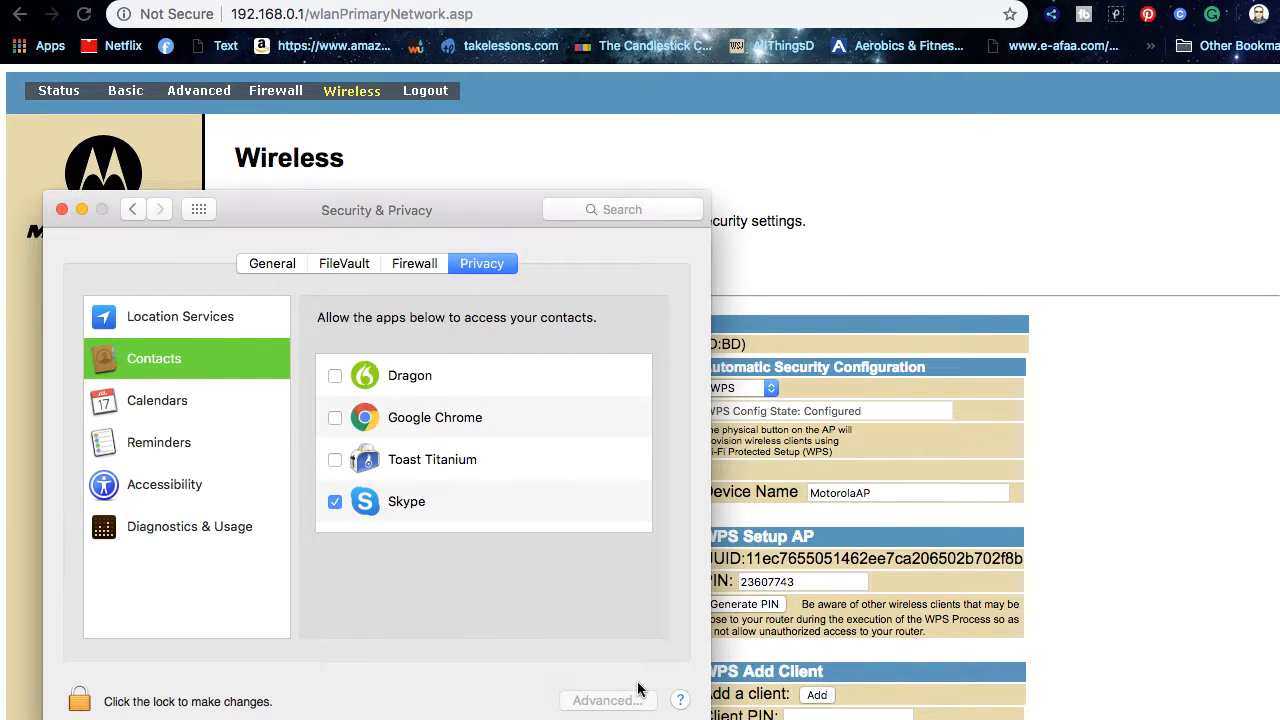
Open the Users & Groups settings in System Preferences
click(208, 213)
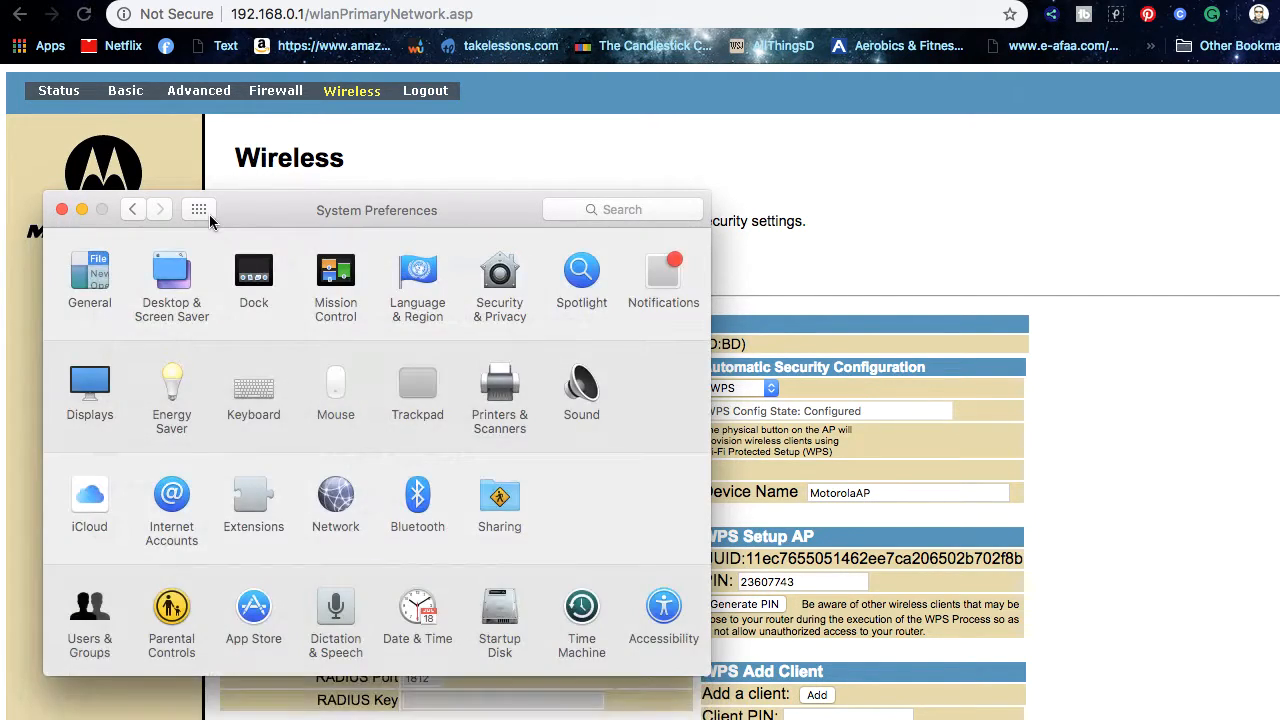
click(93, 615)
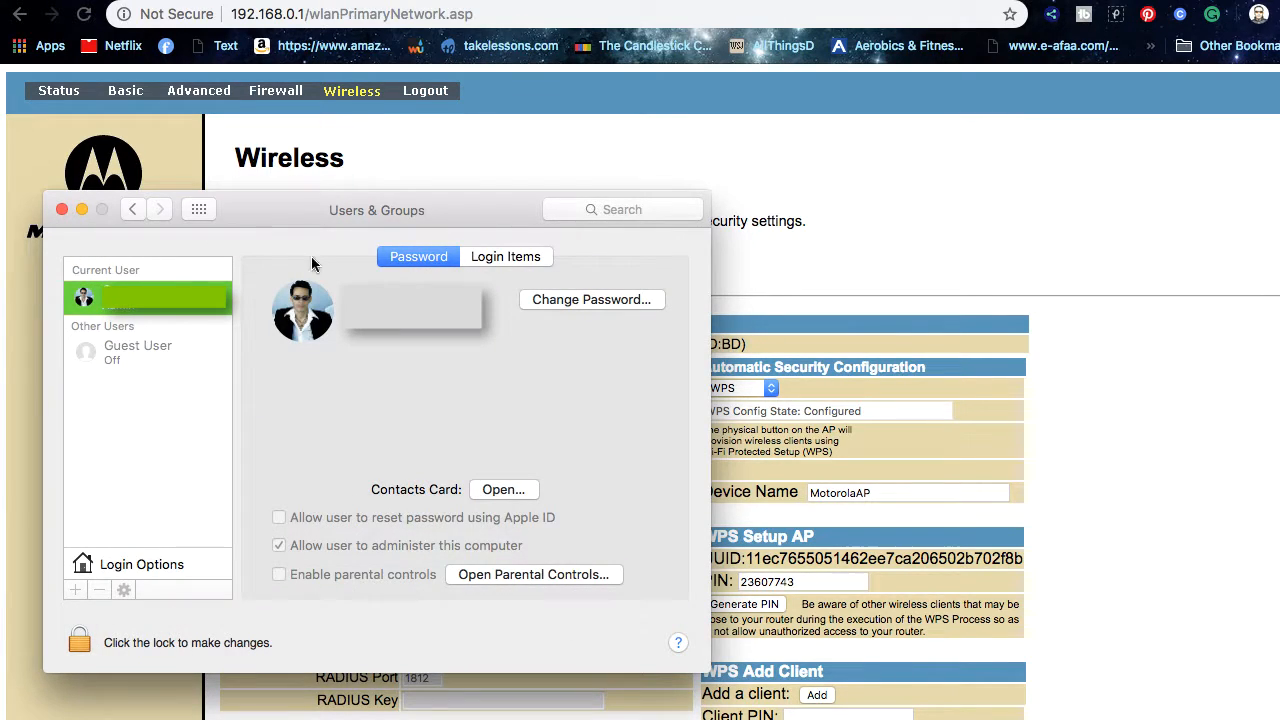